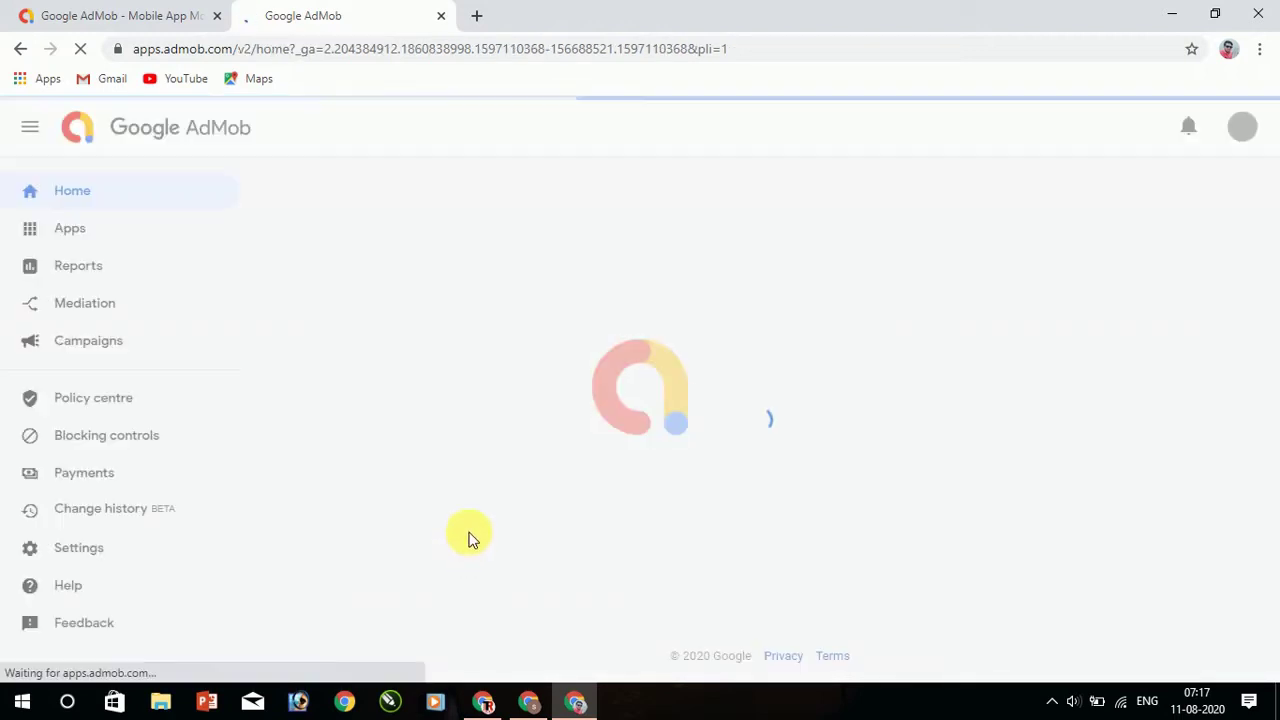
Add a new unpublished Android app named "My App" with user metrics enabled
scroll(490, 290, down, 3)
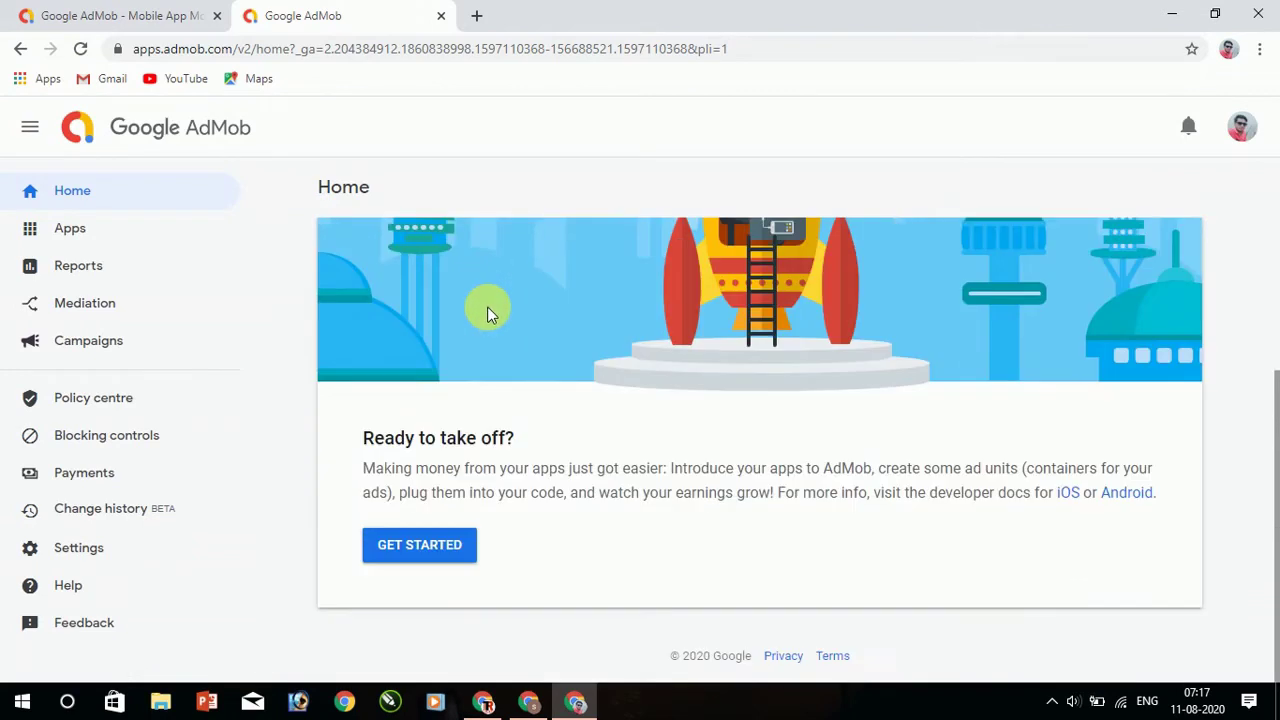
click(392, 547)
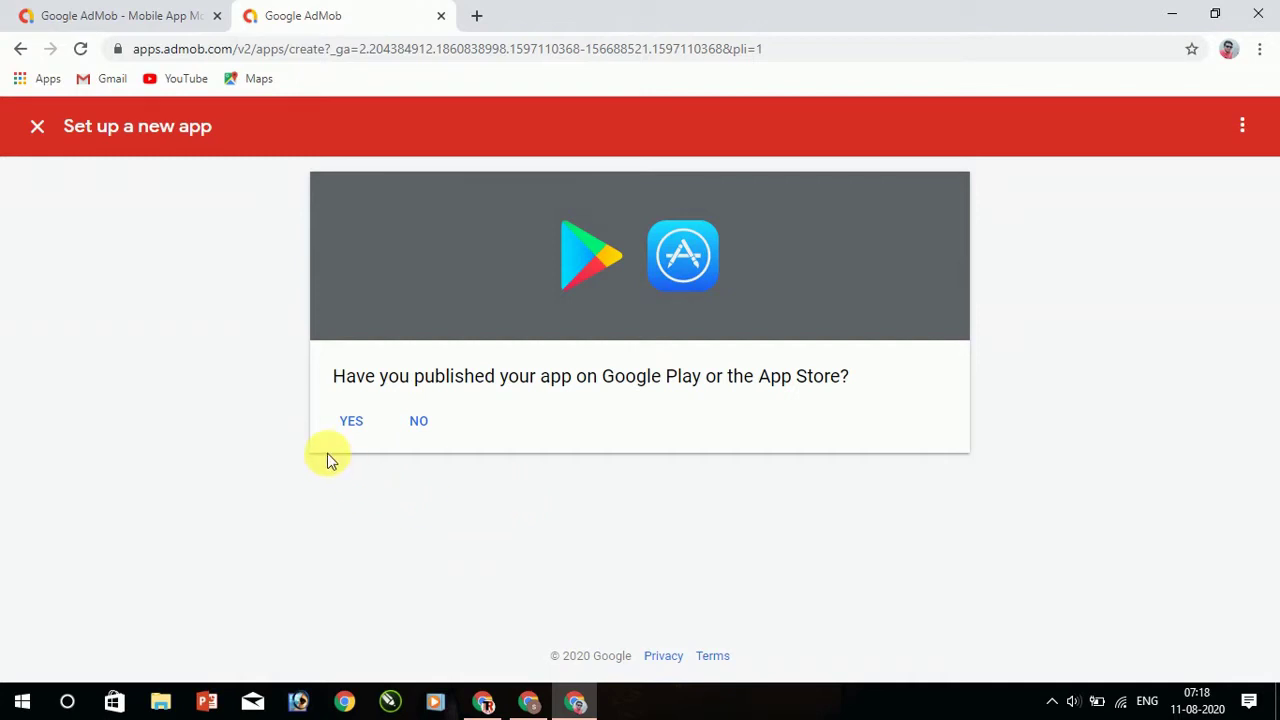
click(419, 421)
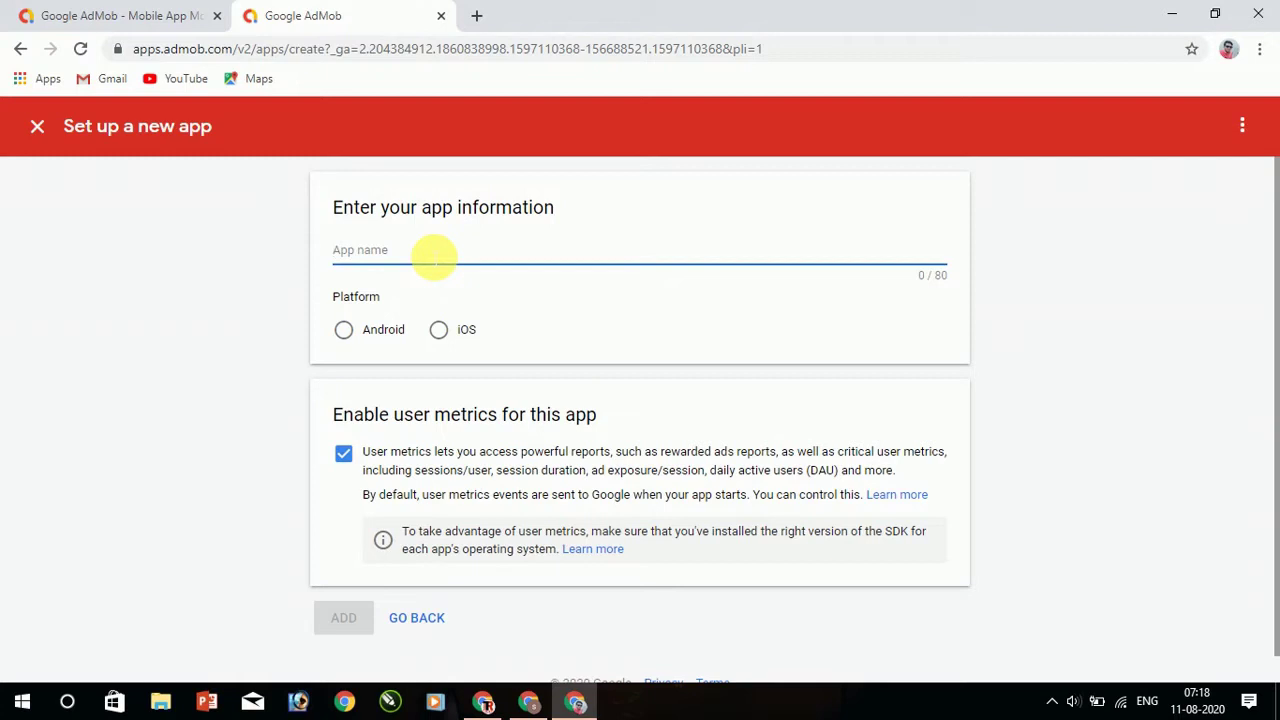
text(My Aop)
key(BackSpace)
key(BackSpace)
text(pp)
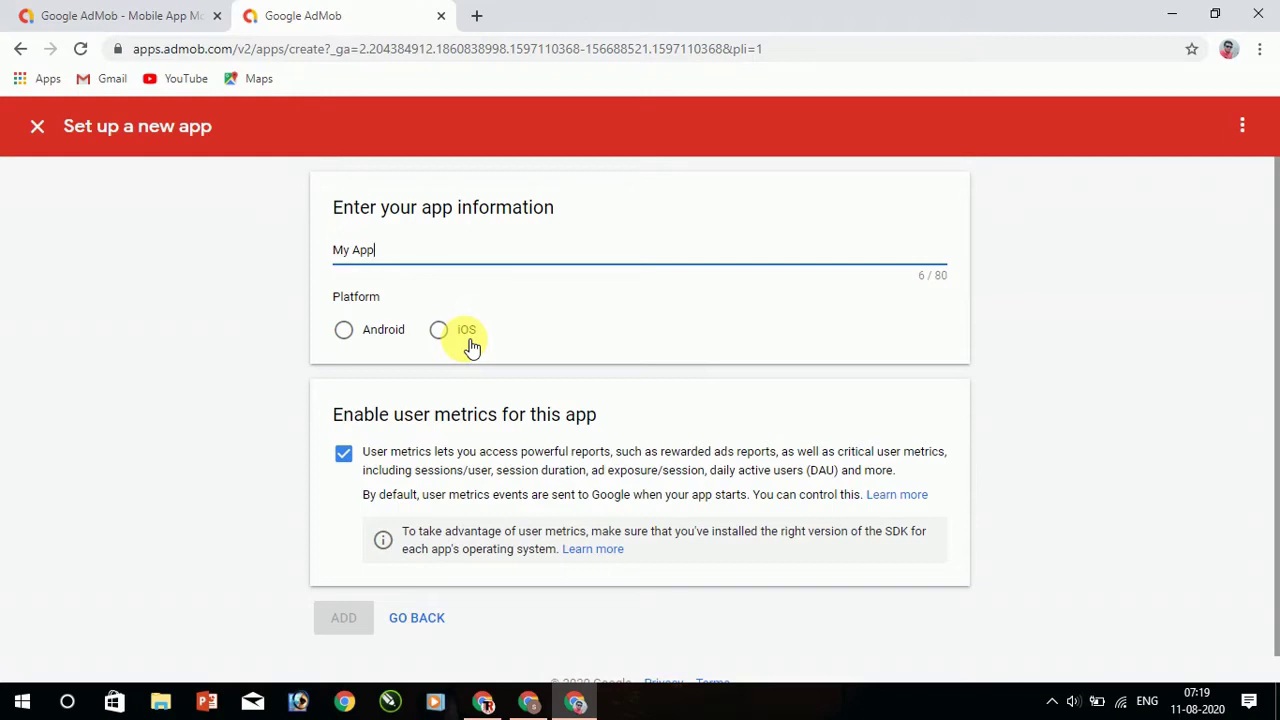
click(346, 334)
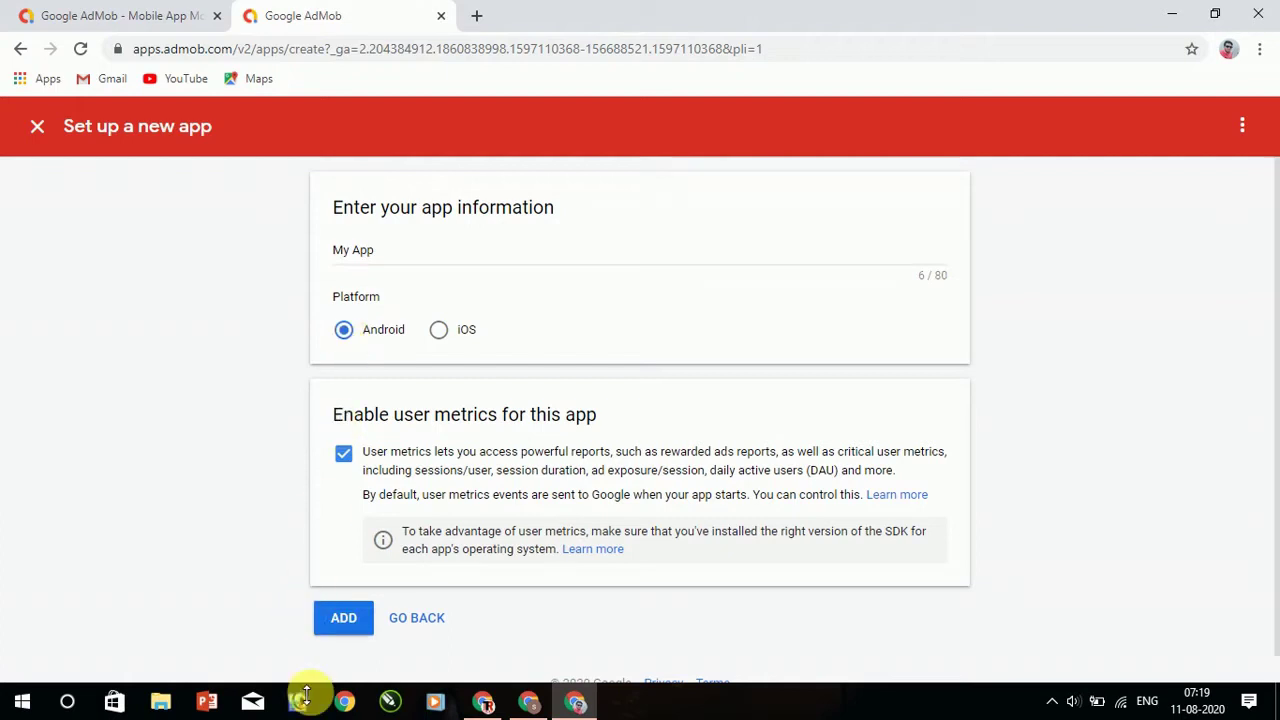
click(345, 620)
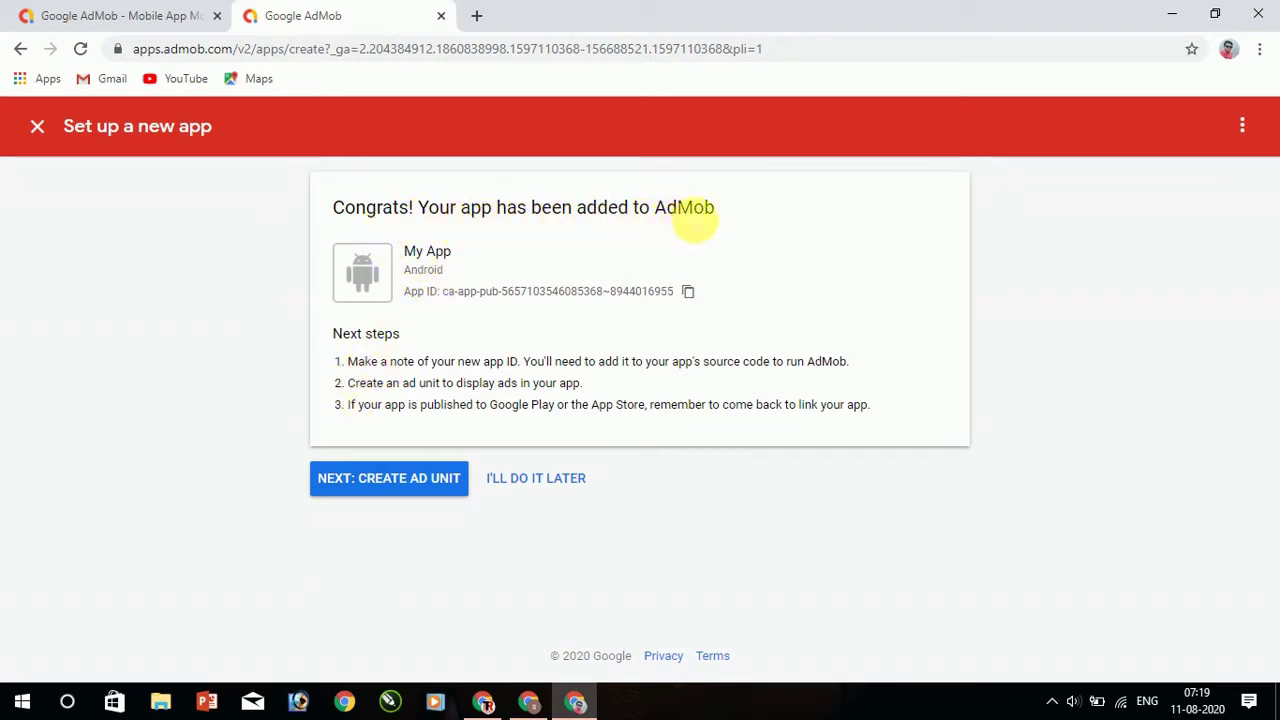
Create a Banner ad unit named "Ran" for My App and finish the setup
click(449, 488)
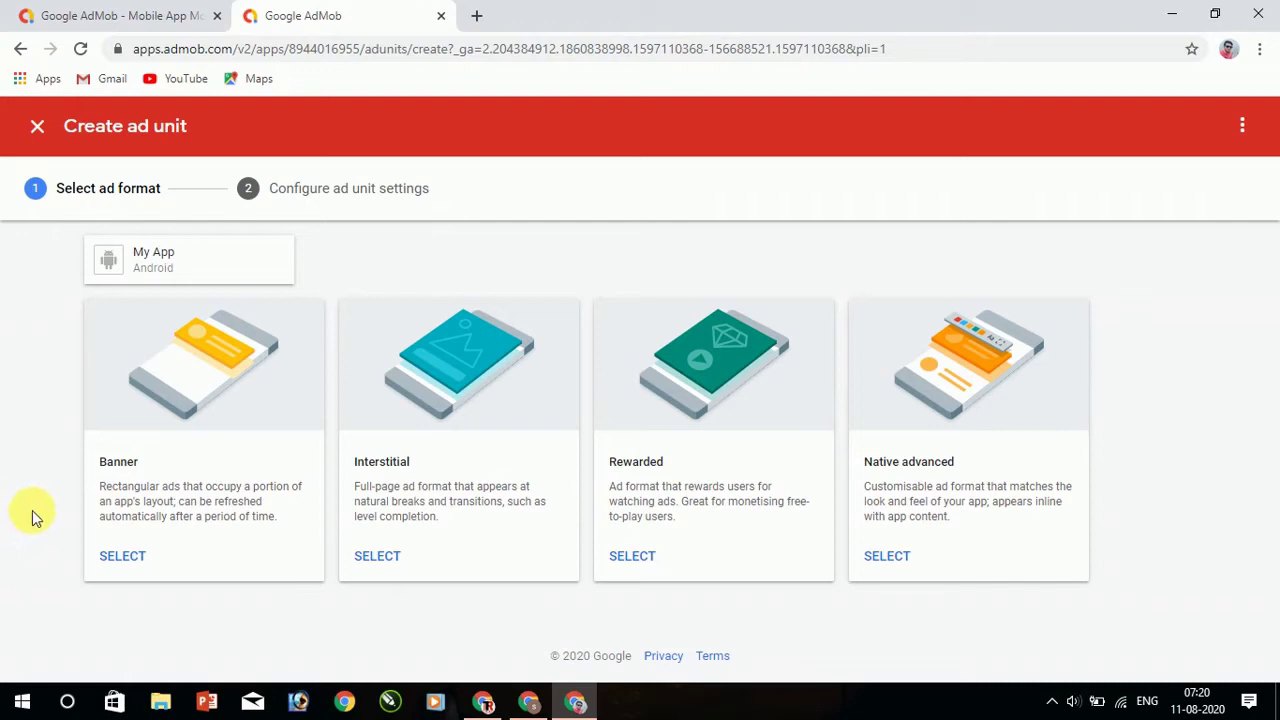
click(117, 560)
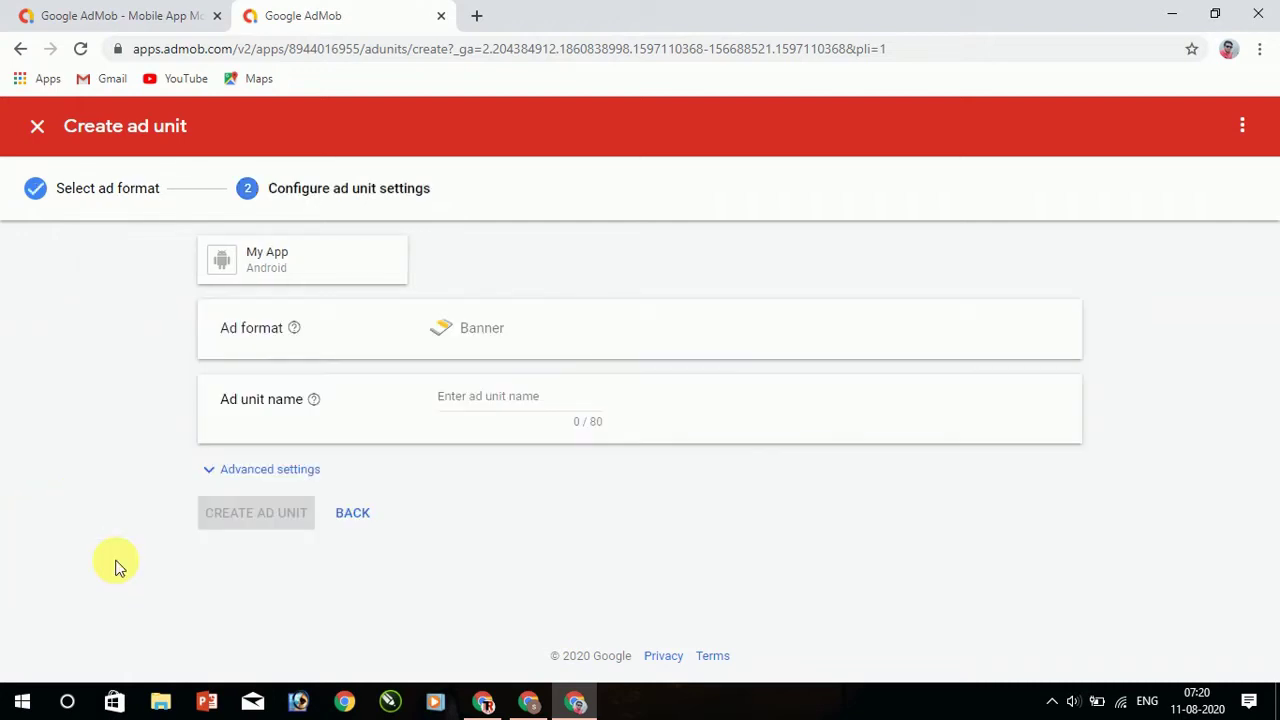
click(510, 400)
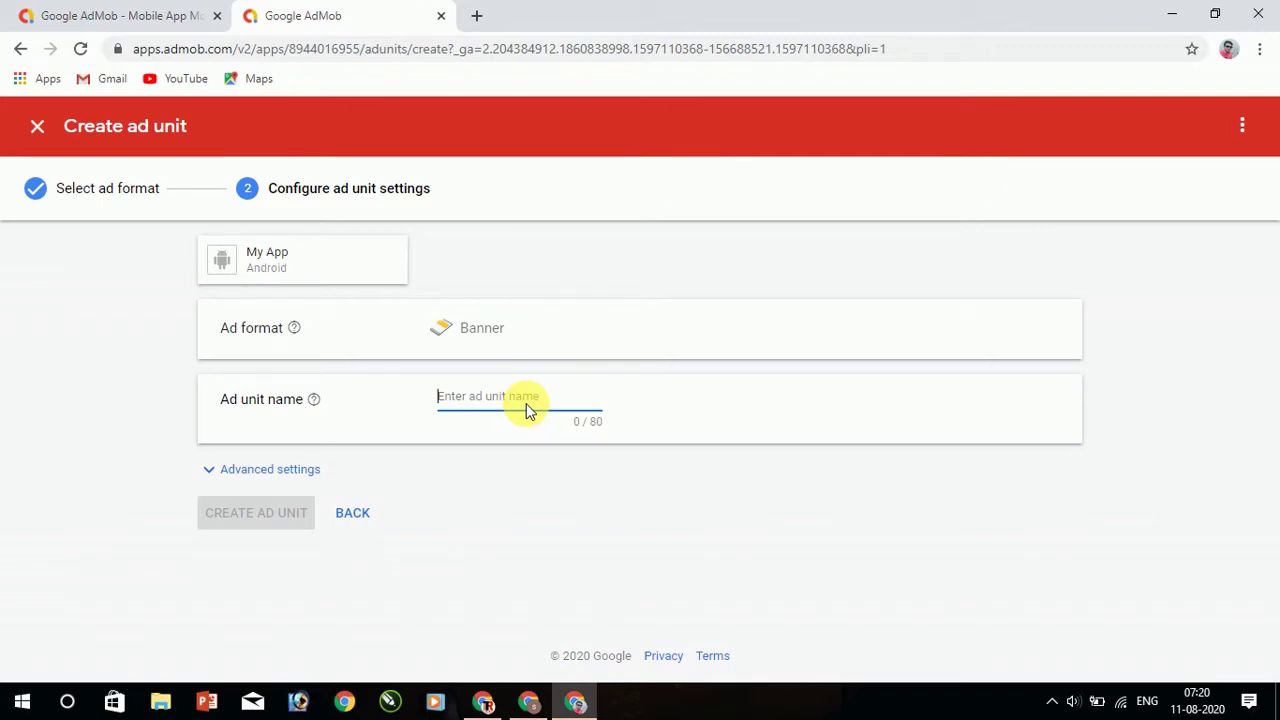
text(Ra)
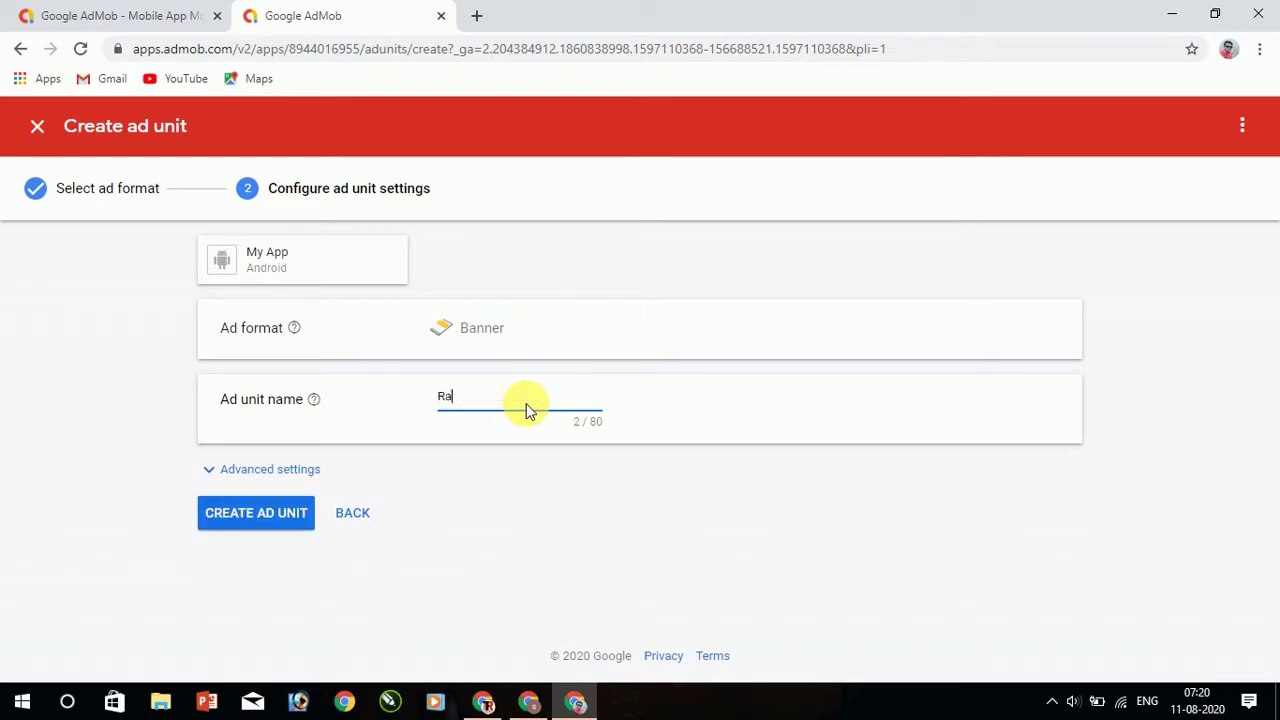
text(n)
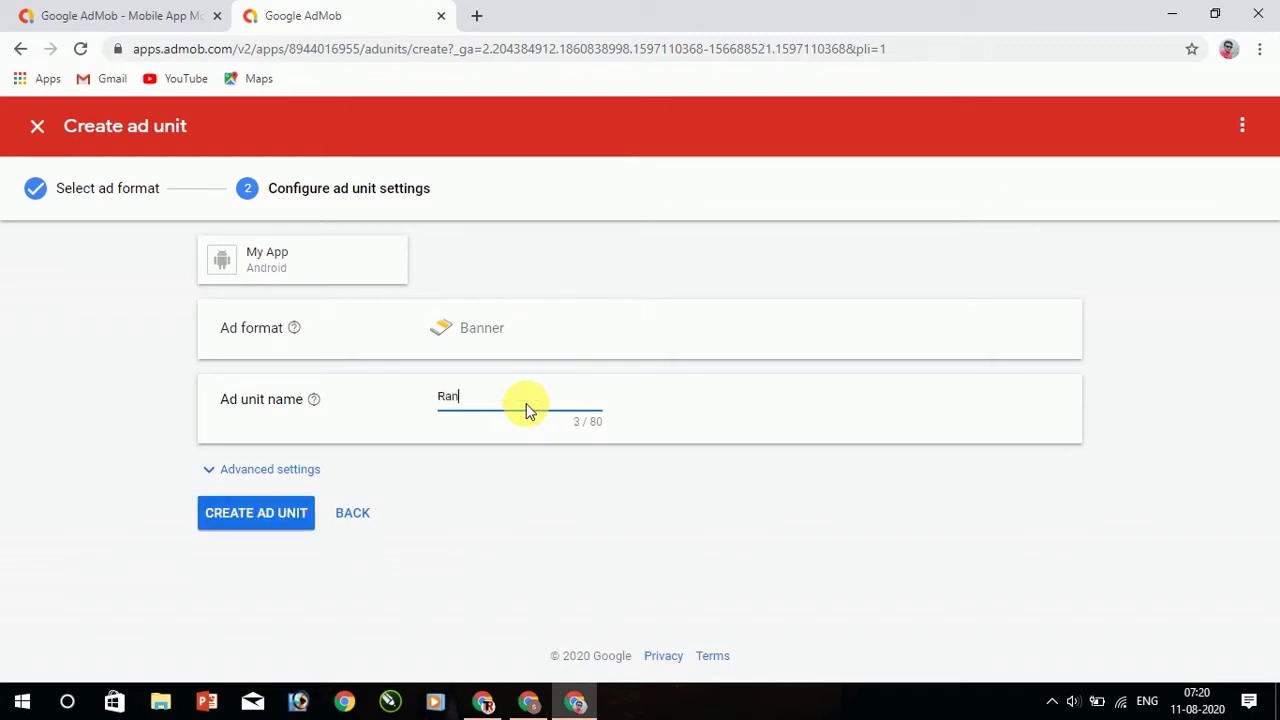
click(284, 520)
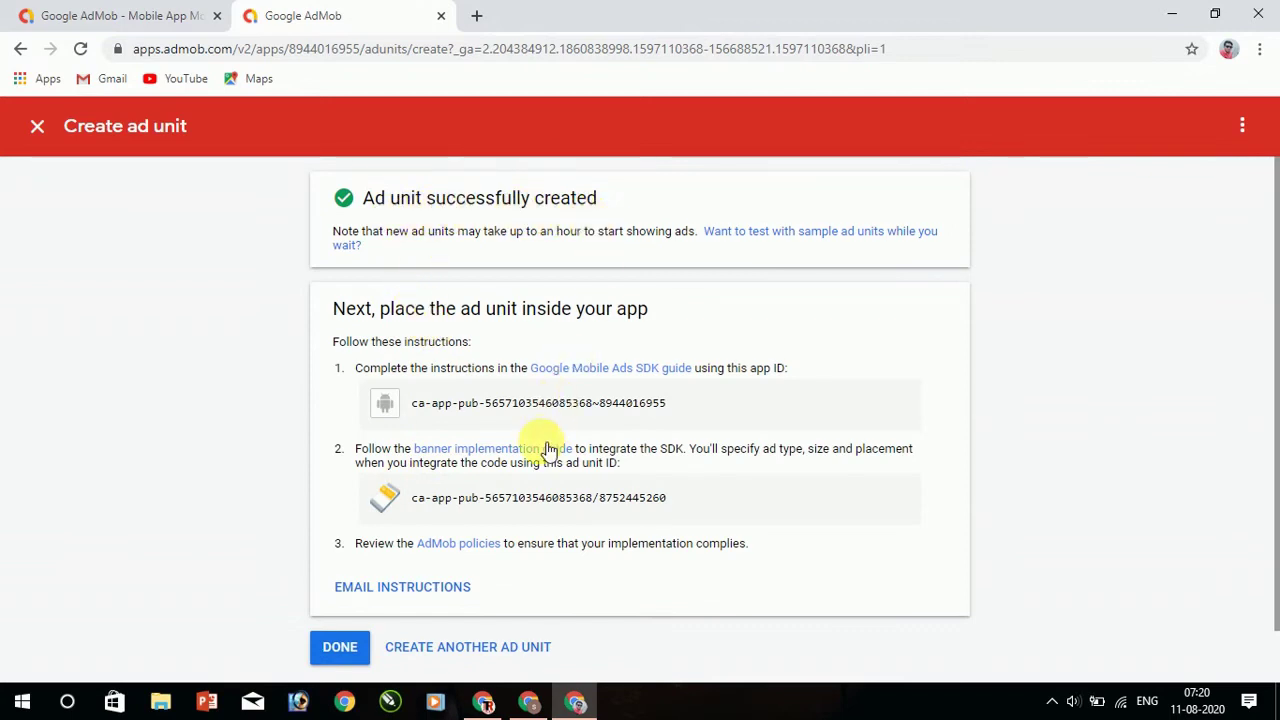
scroll(545, 448, down, 1)
click(340, 592)
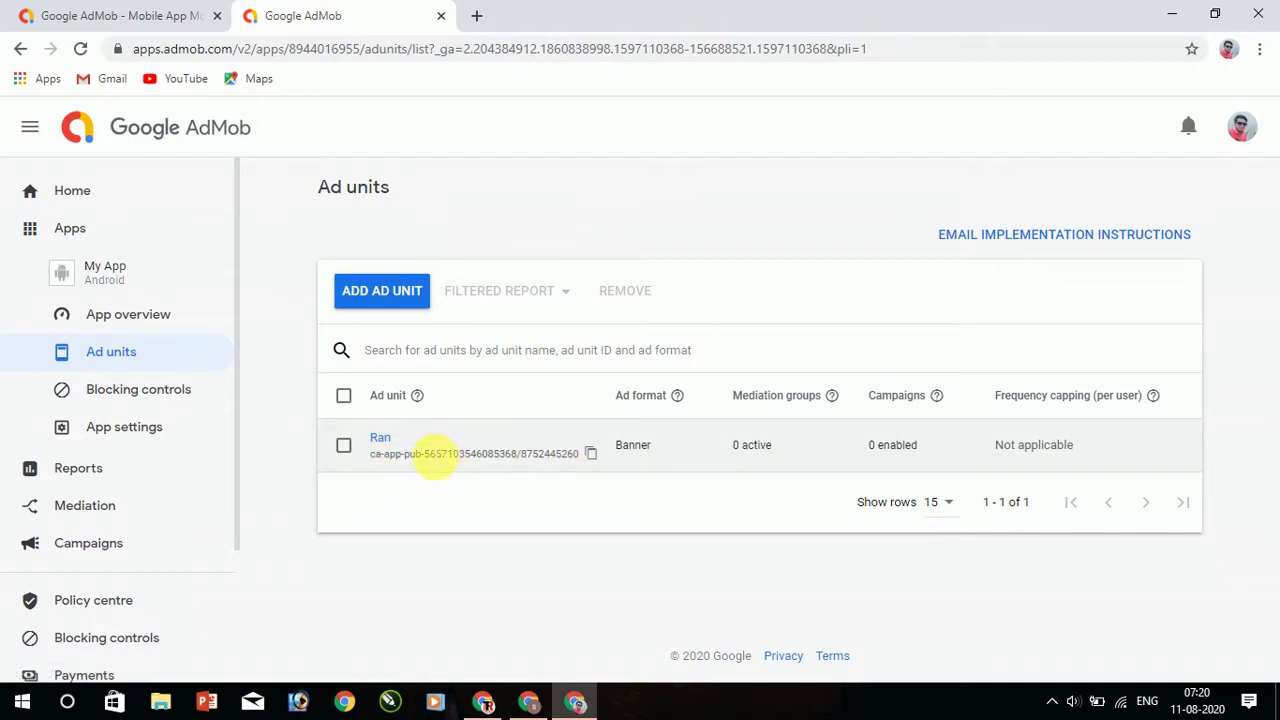
Copy the ad unit ID of the Ran banner from the ad units list
drag(432, 455, 370, 453)
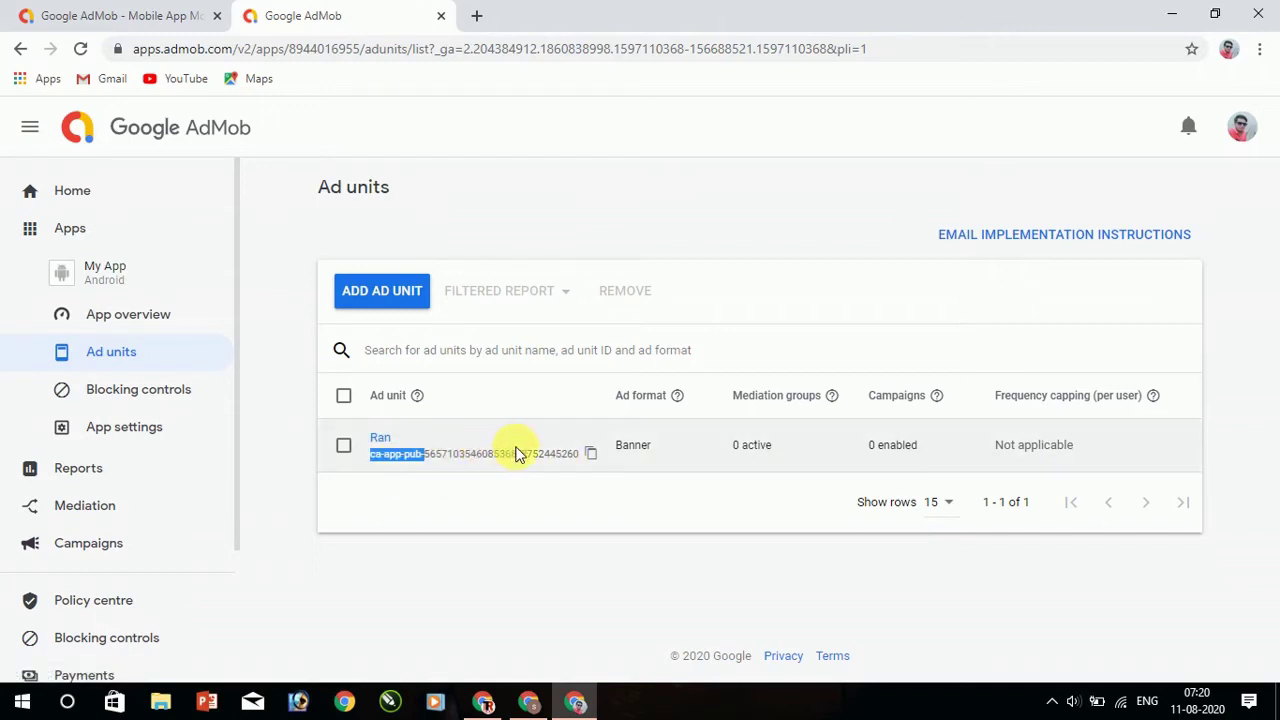
click(595, 458)
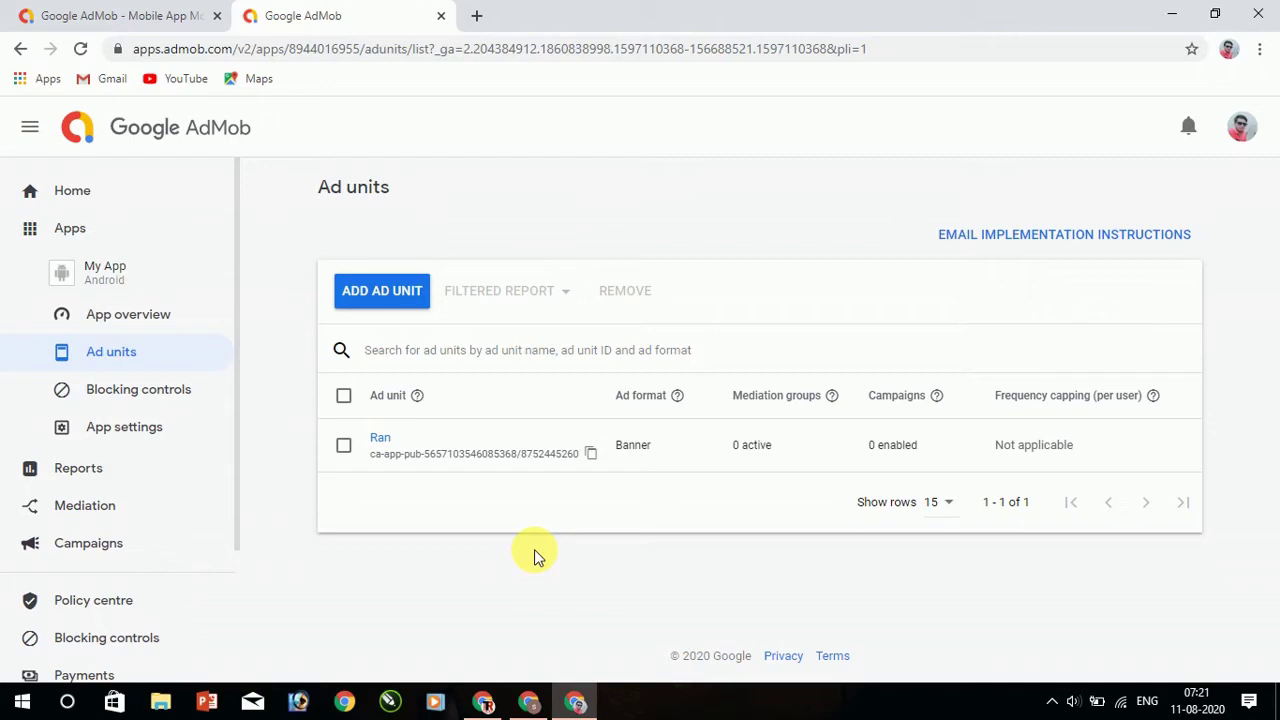
click(592, 455)
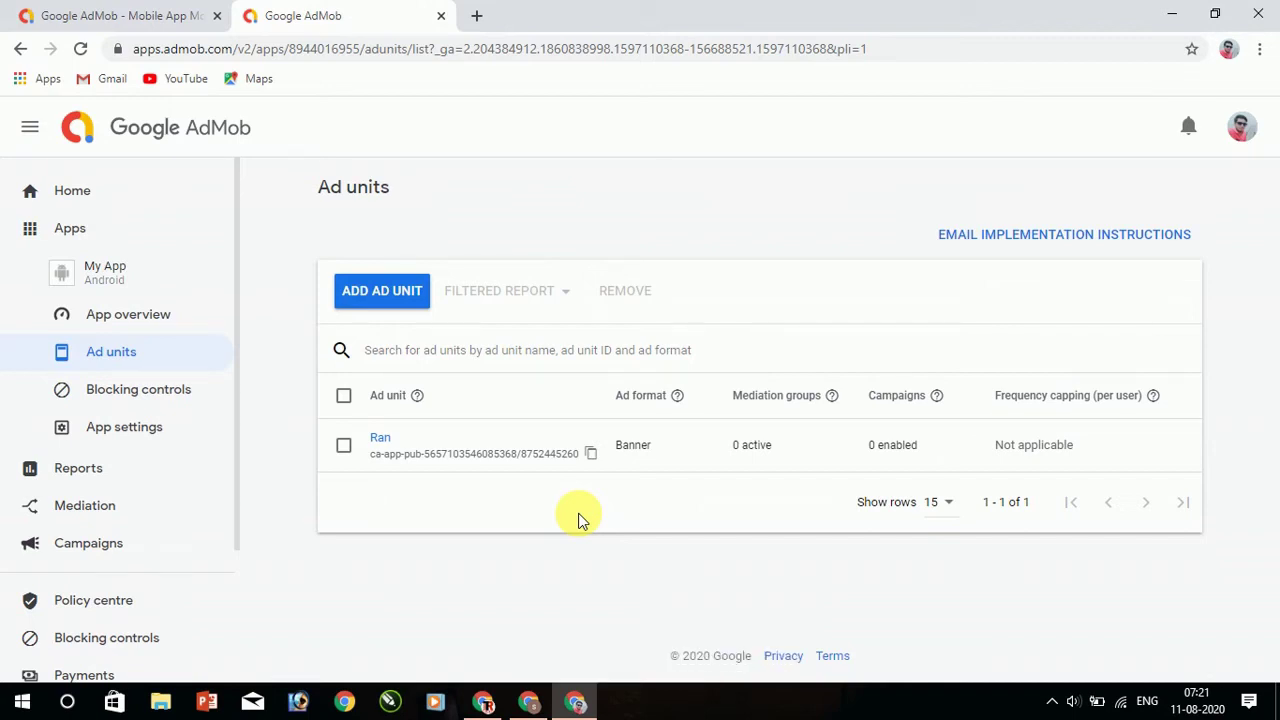
Set the home dashboard's reporting period to Today so far and review its account status and performance cards
click(85, 201)
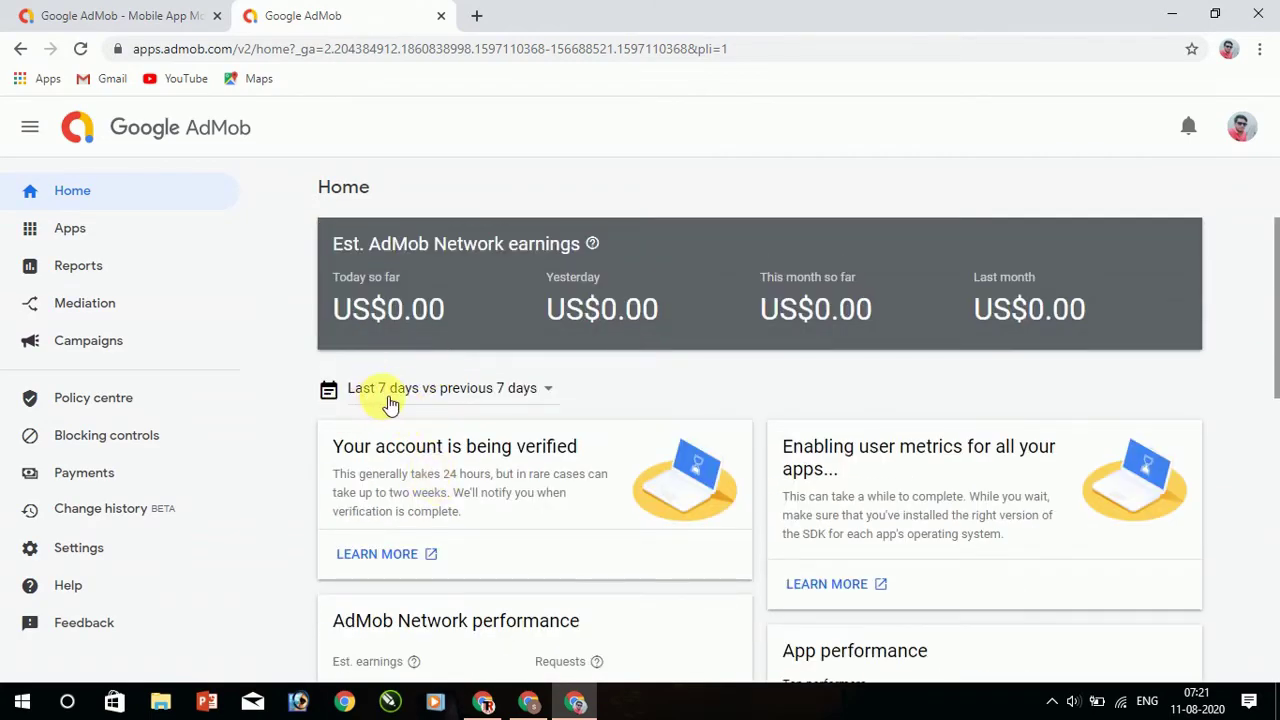
click(476, 401)
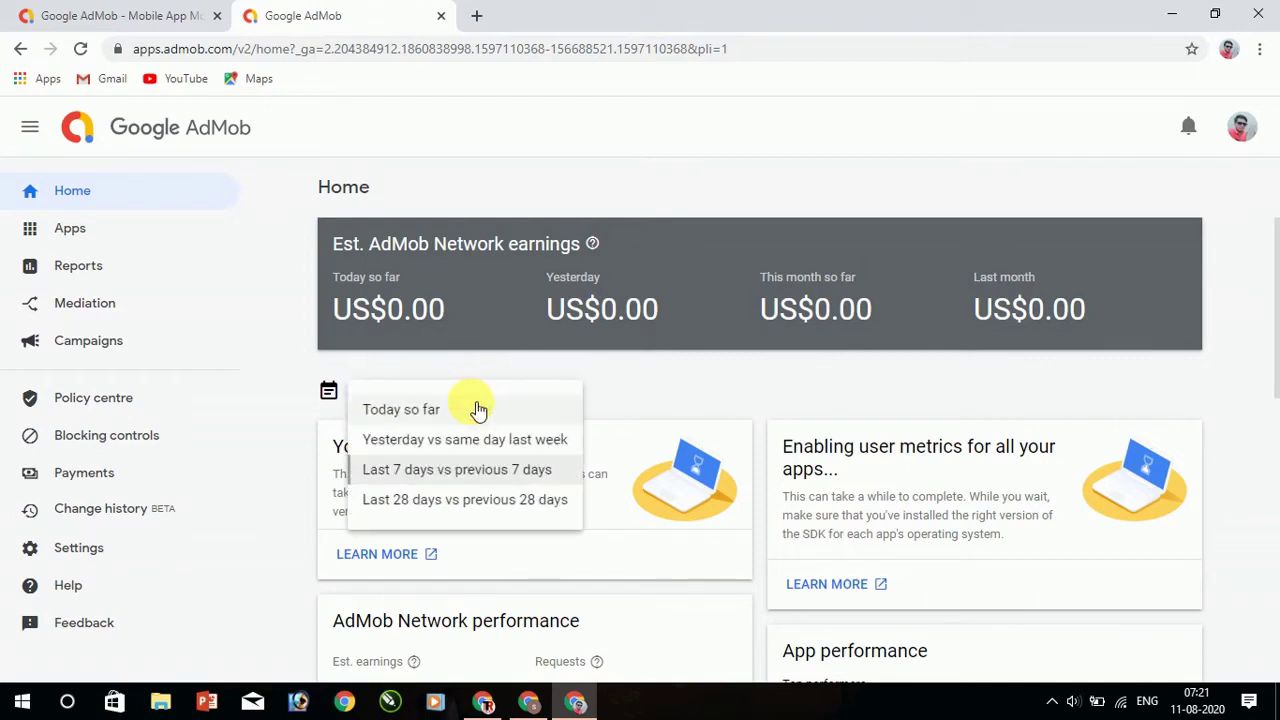
click(471, 410)
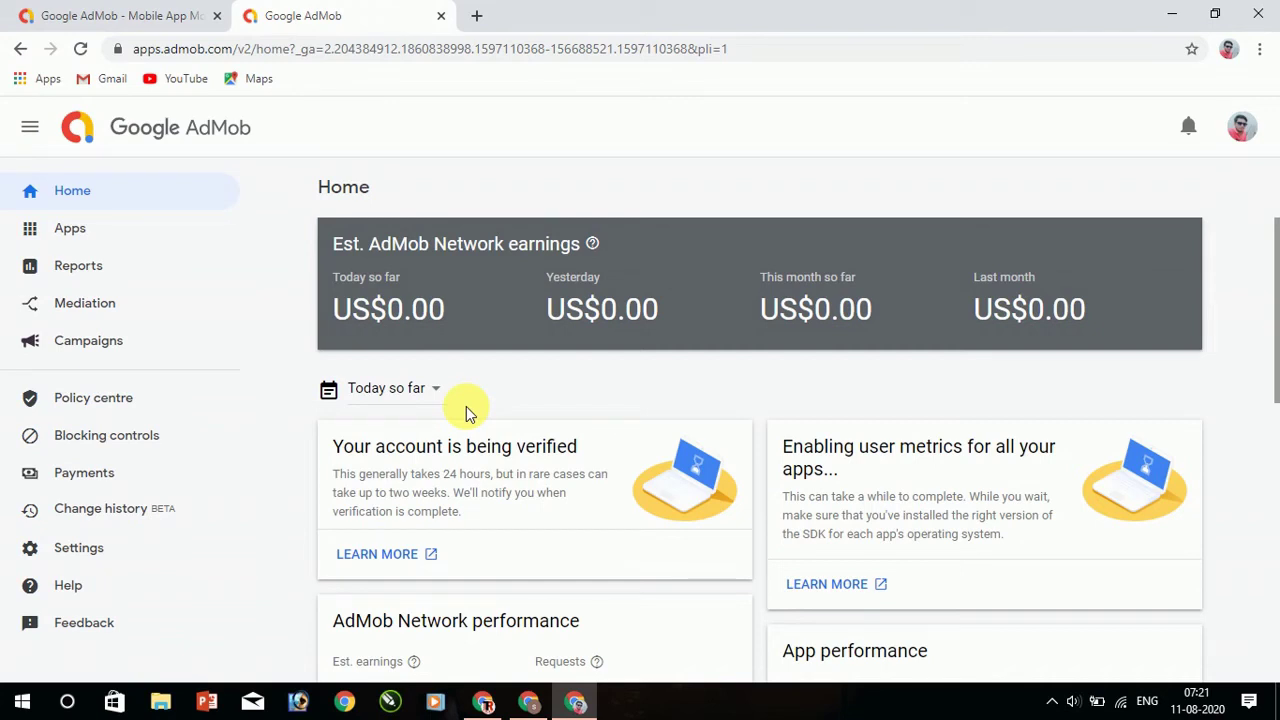
click(438, 391)
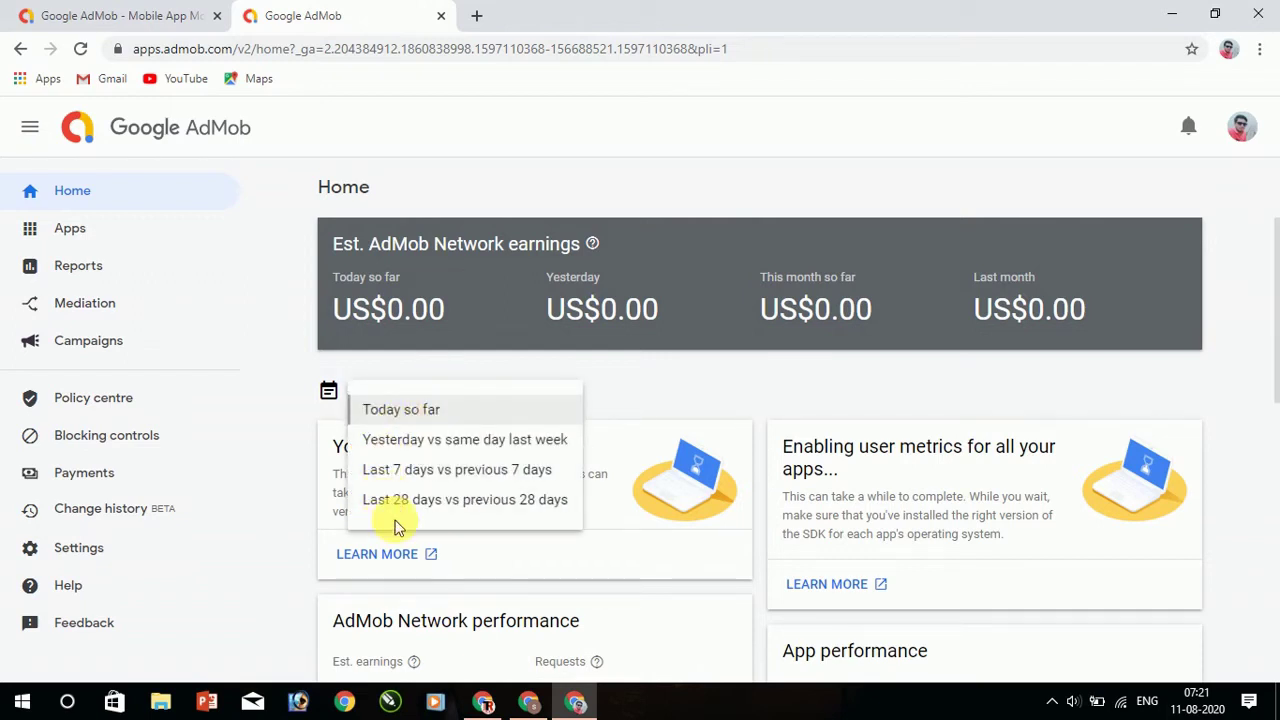
click(655, 390)
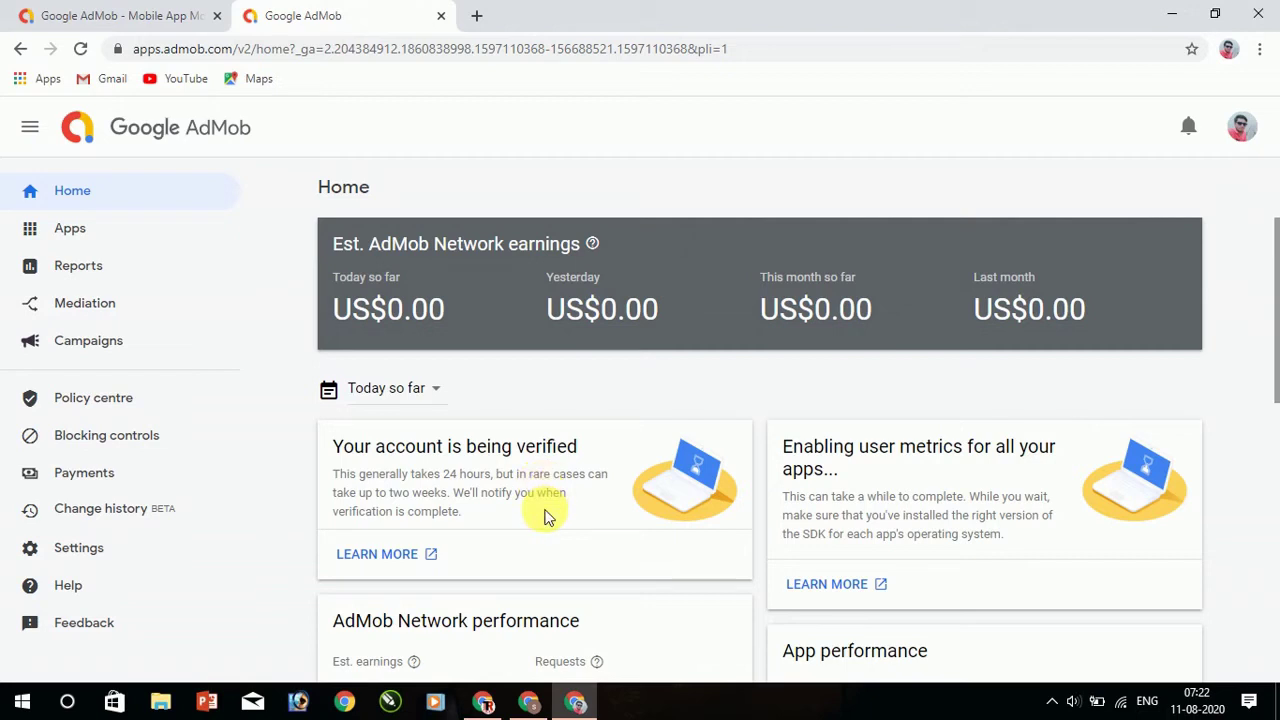
scroll(543, 517, down, 1)
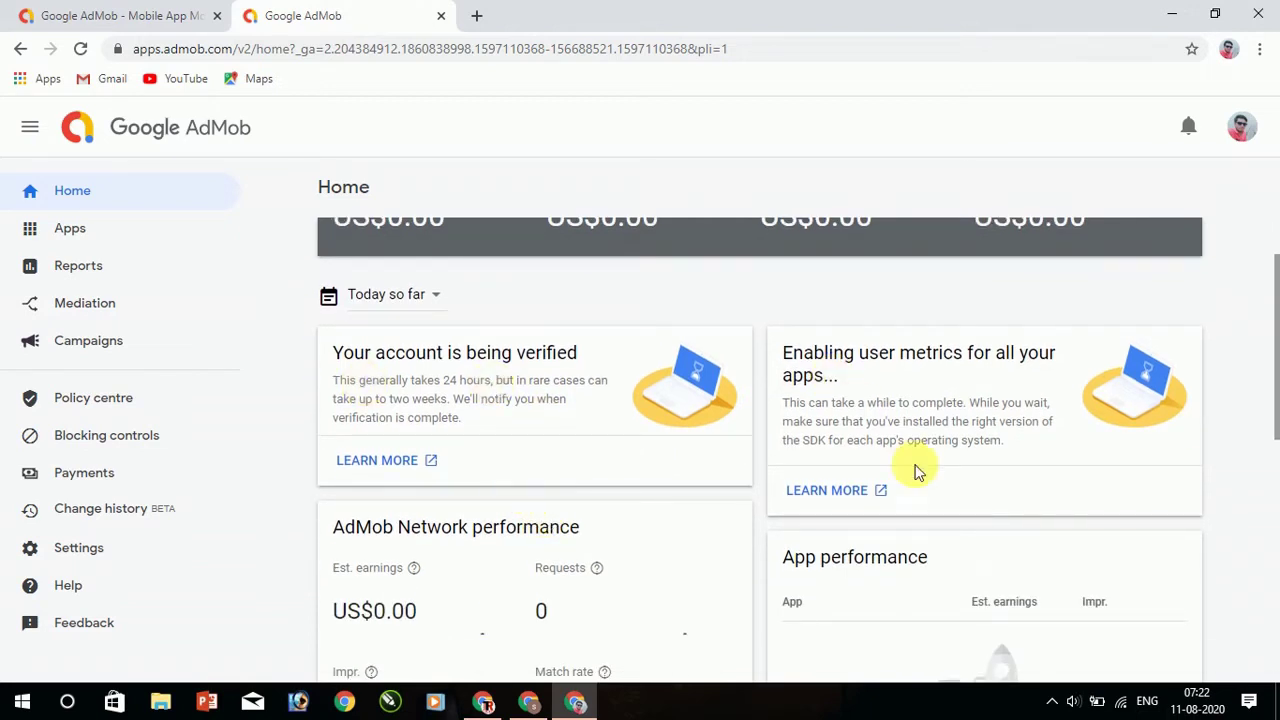
scroll(560, 540, down, 1)
scroll(562, 443, down, 2)
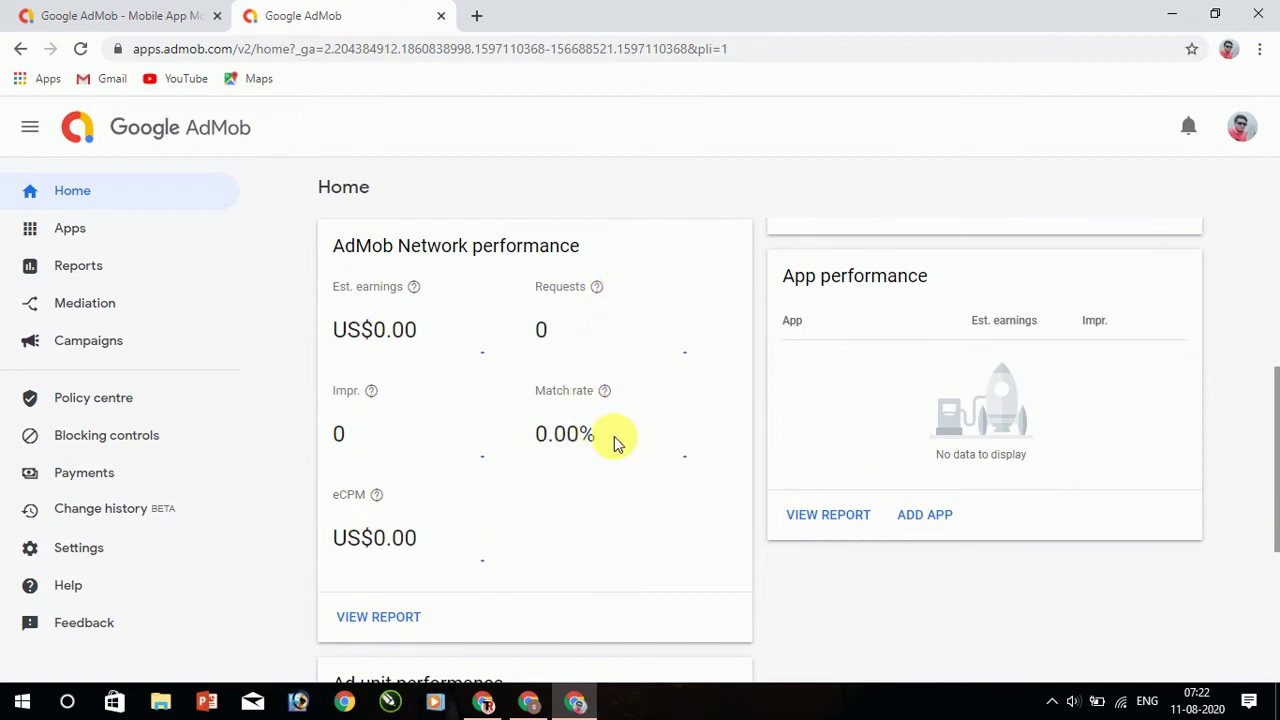
scroll(612, 455, up, 4)
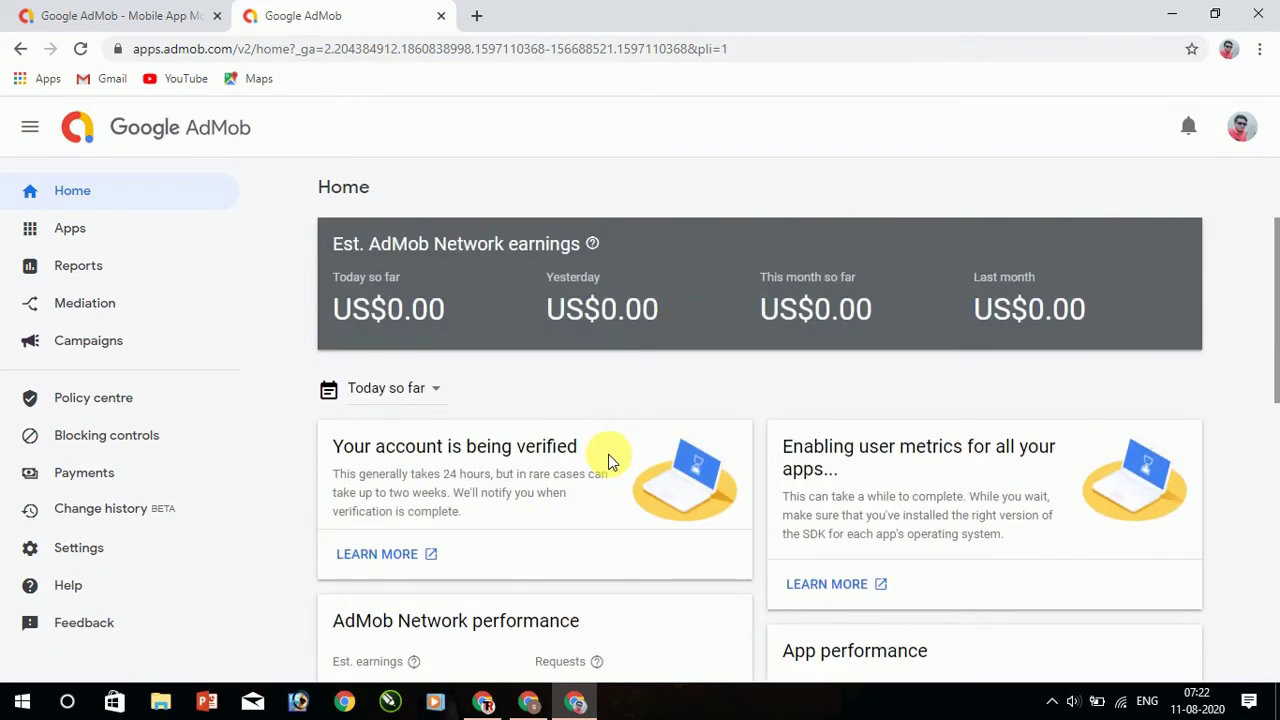
Examine the campaign type and goal type options for a new campaign, and close the setup without creating one
click(117, 343)
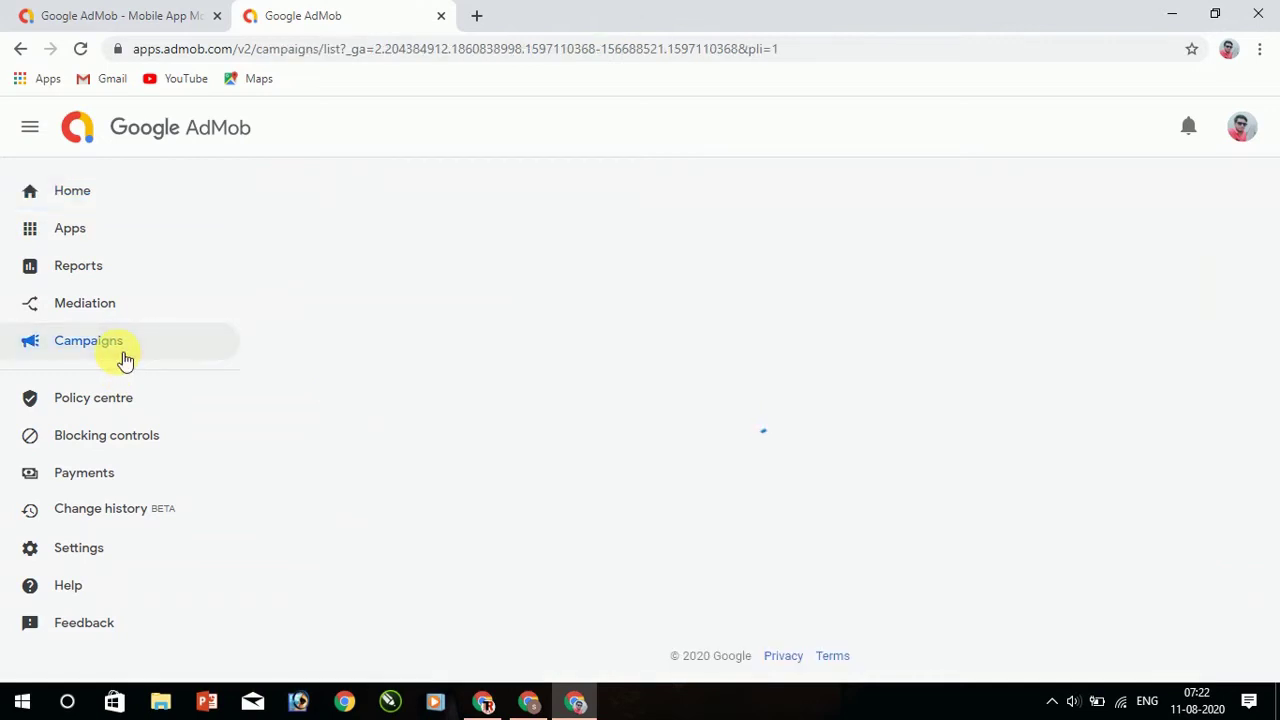
click(94, 480)
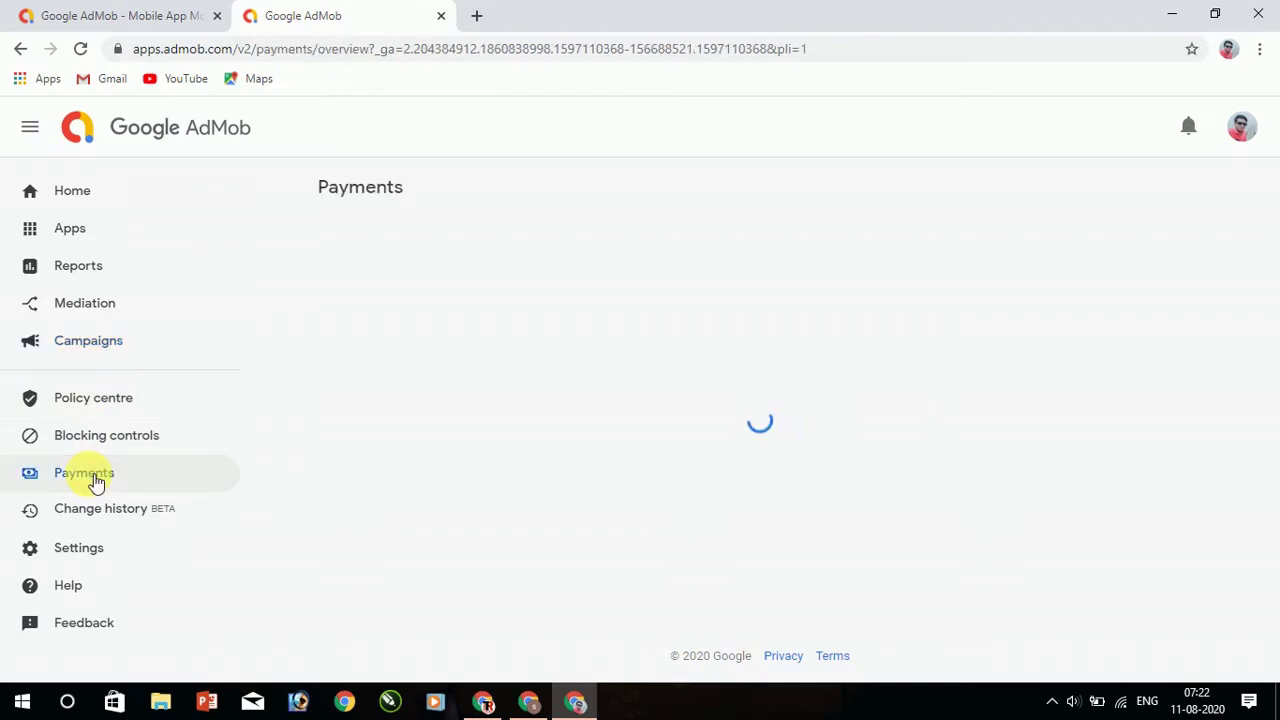
click(90, 345)
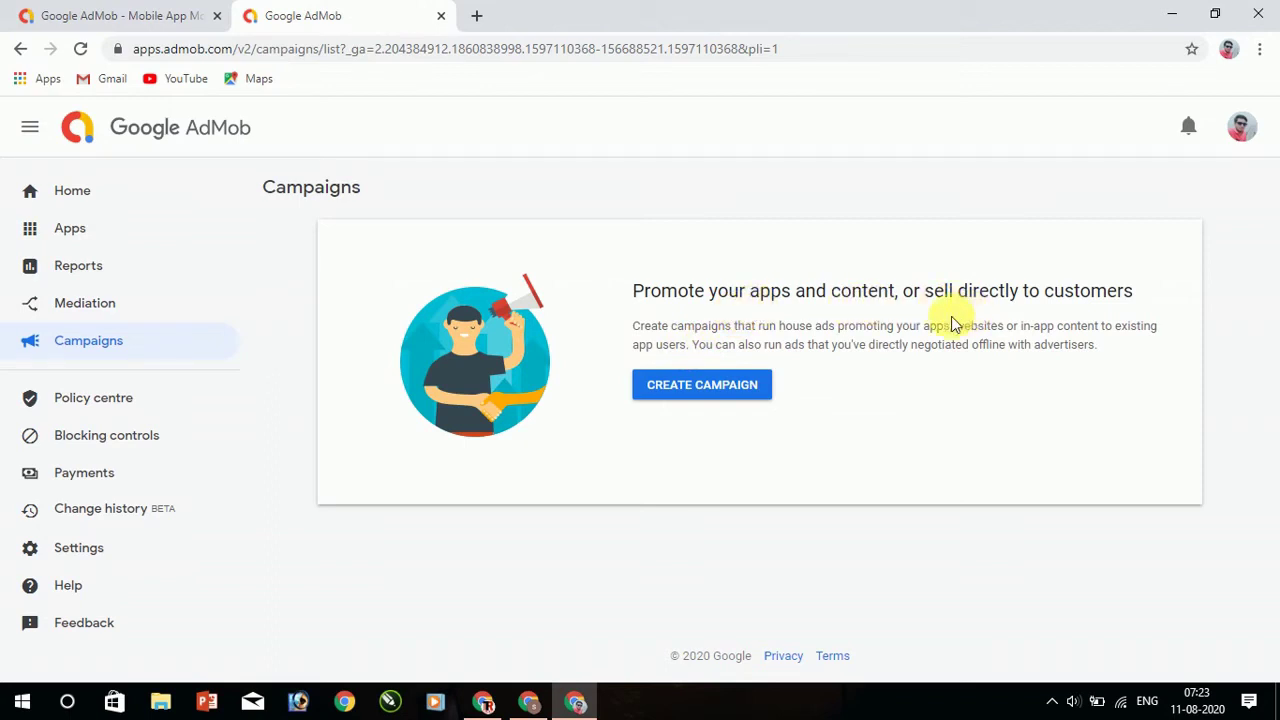
click(702, 390)
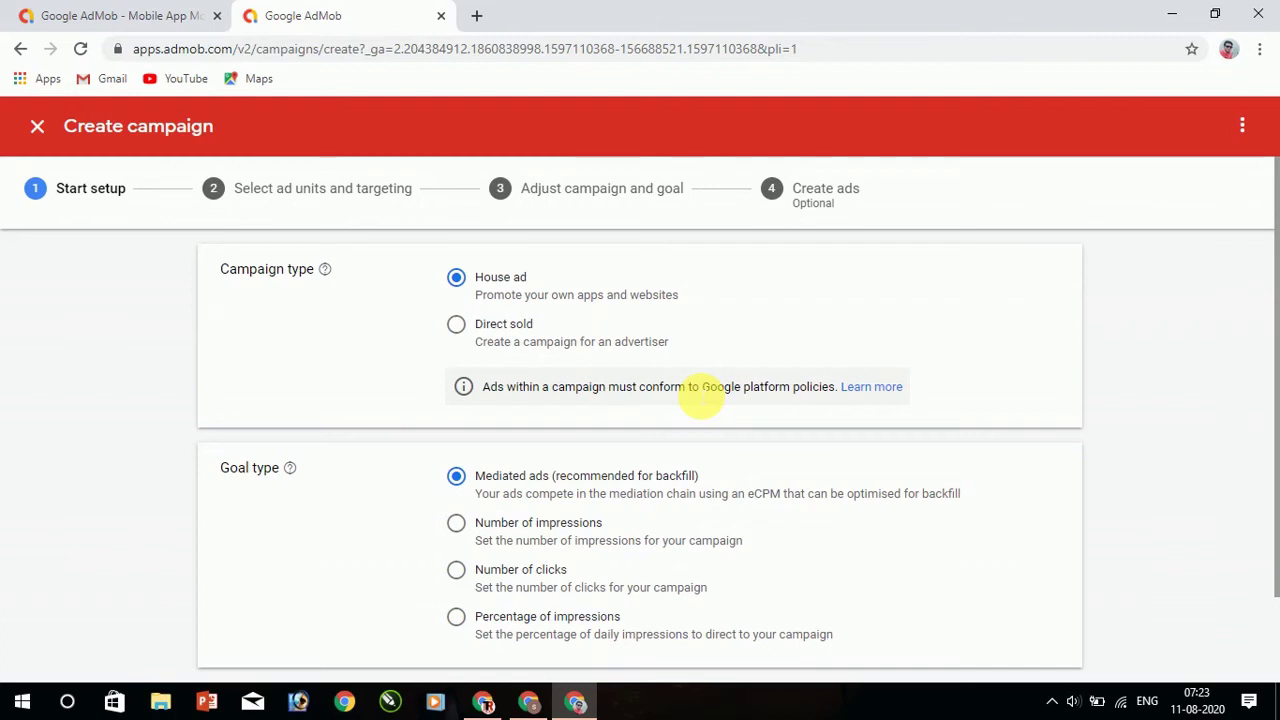
scroll(640, 451, down, 2)
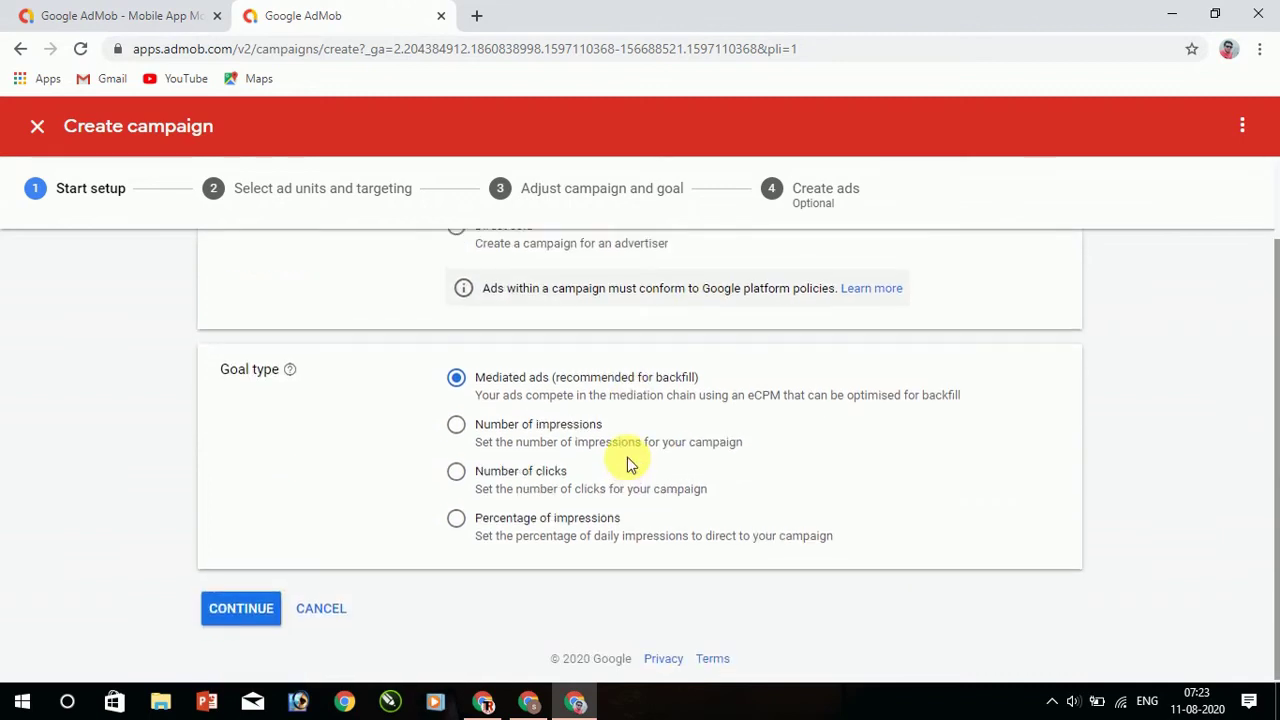
scroll(627, 461, up, 2)
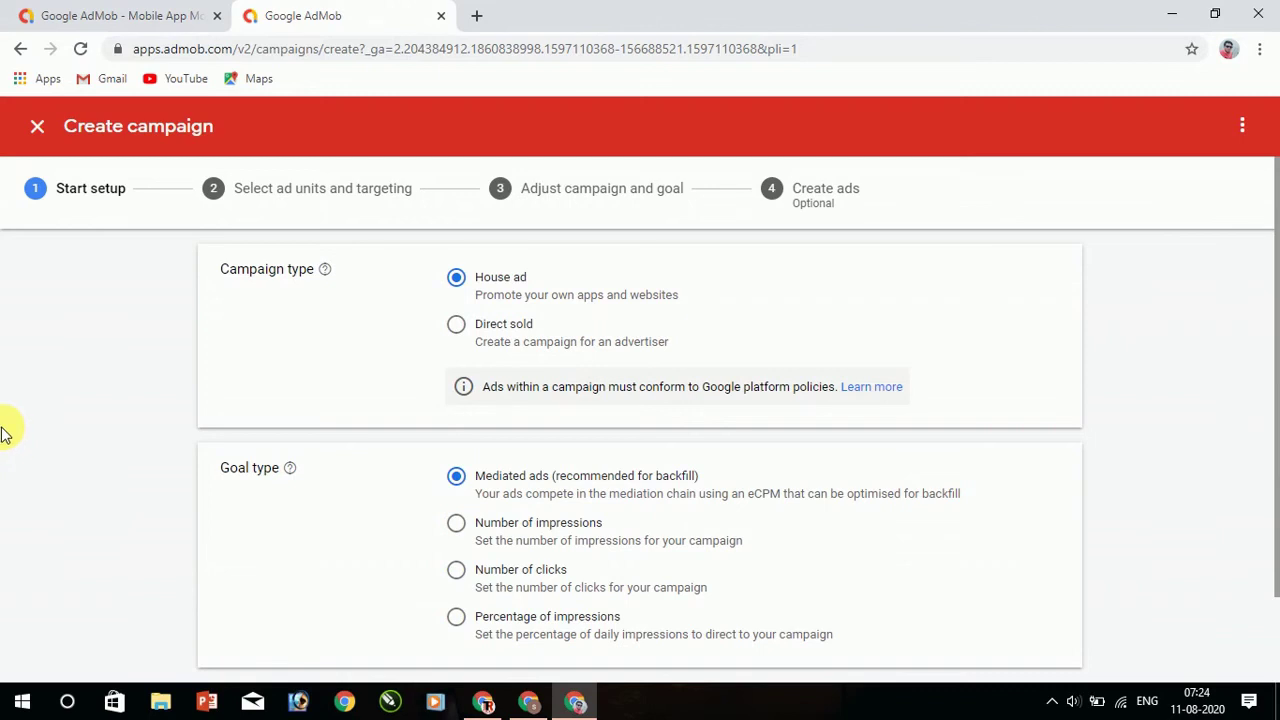
click(35, 125)
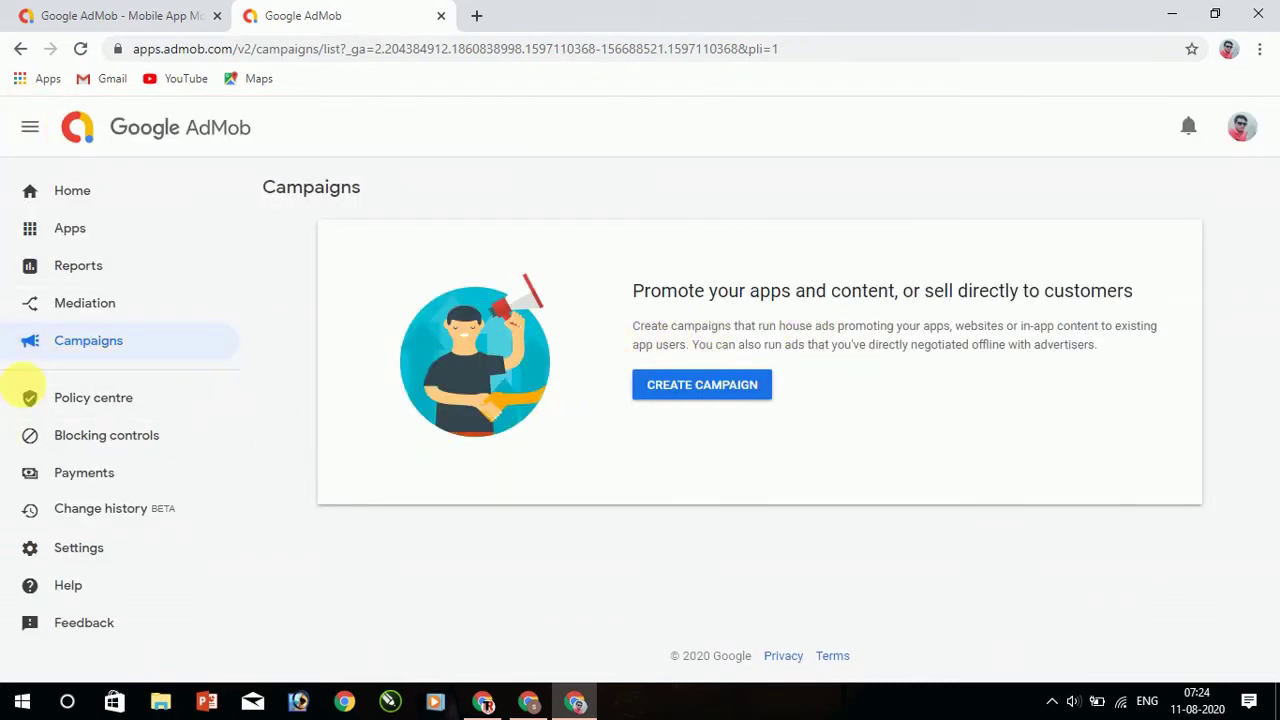
Review the earnings, payment threshold, transactions and settings on the Payments page
click(108, 478)
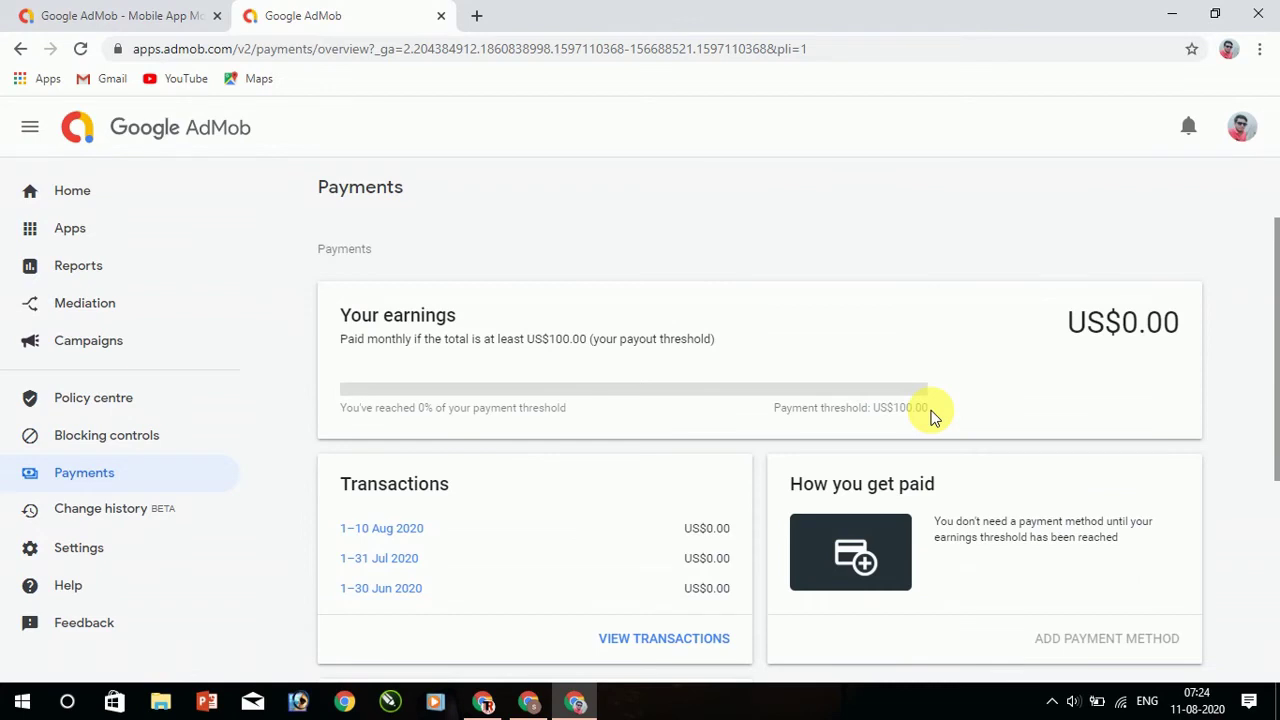
scroll(640, 440, down, 3)
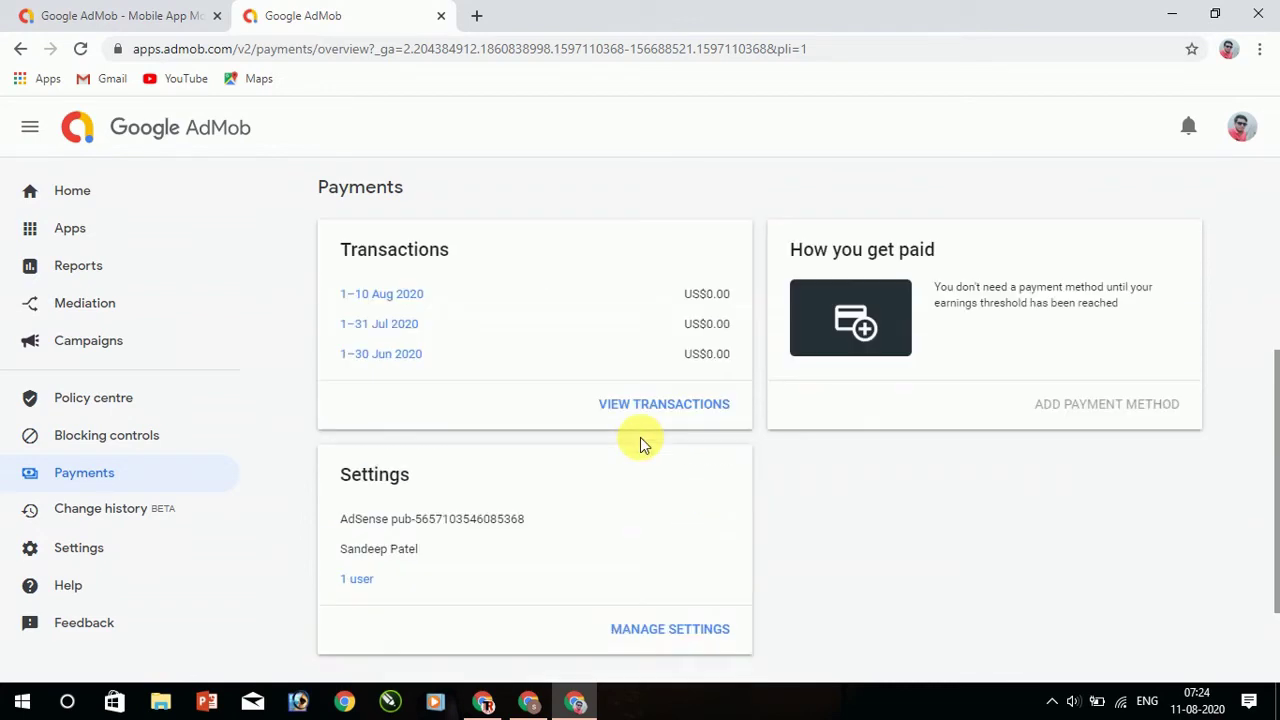
scroll(639, 436, down, 1)
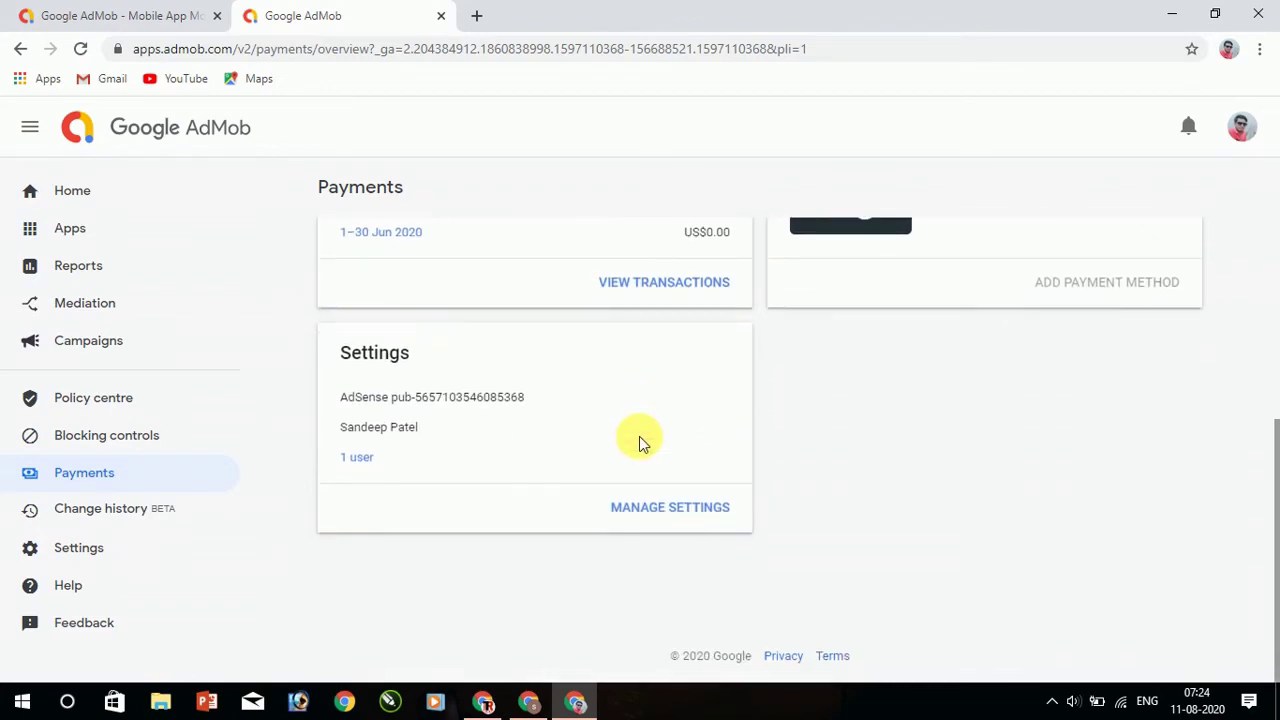
scroll(639, 436, up, 4)
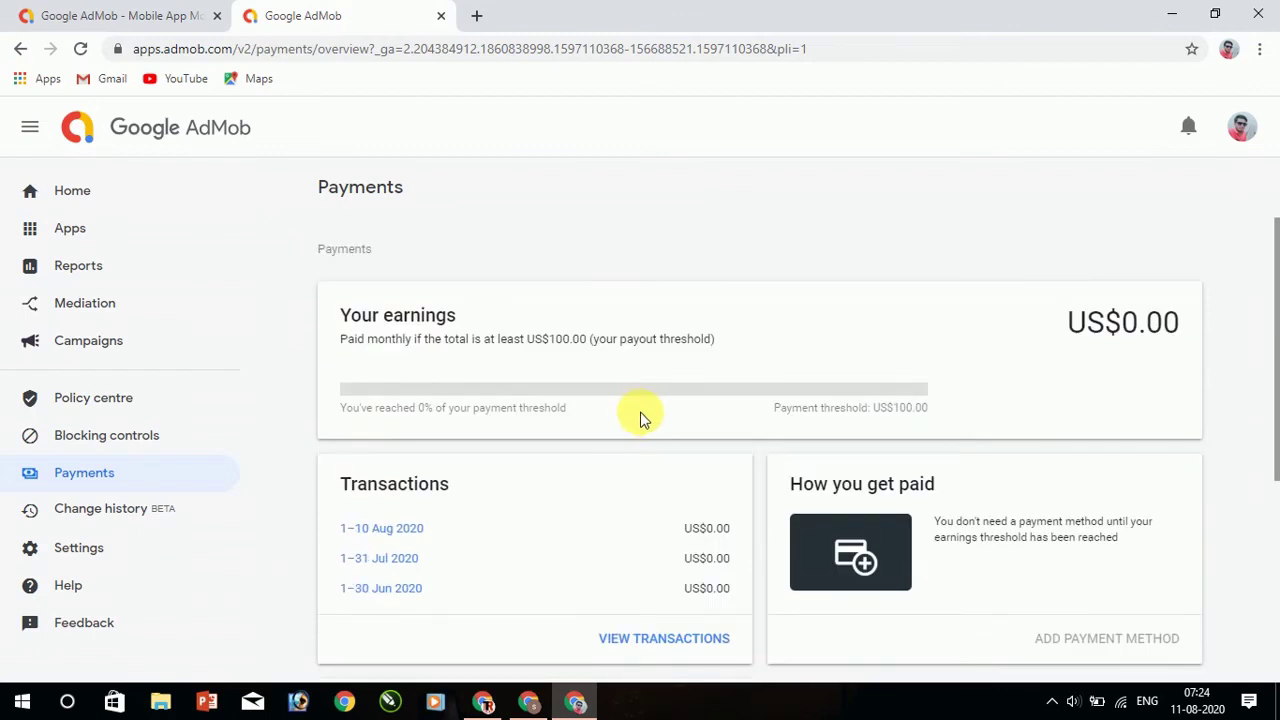
Look over the transactions, payment method and account settings cards on the Payments page once more
scroll(645, 423, down, 2)
scroll(645, 423, down, 2)
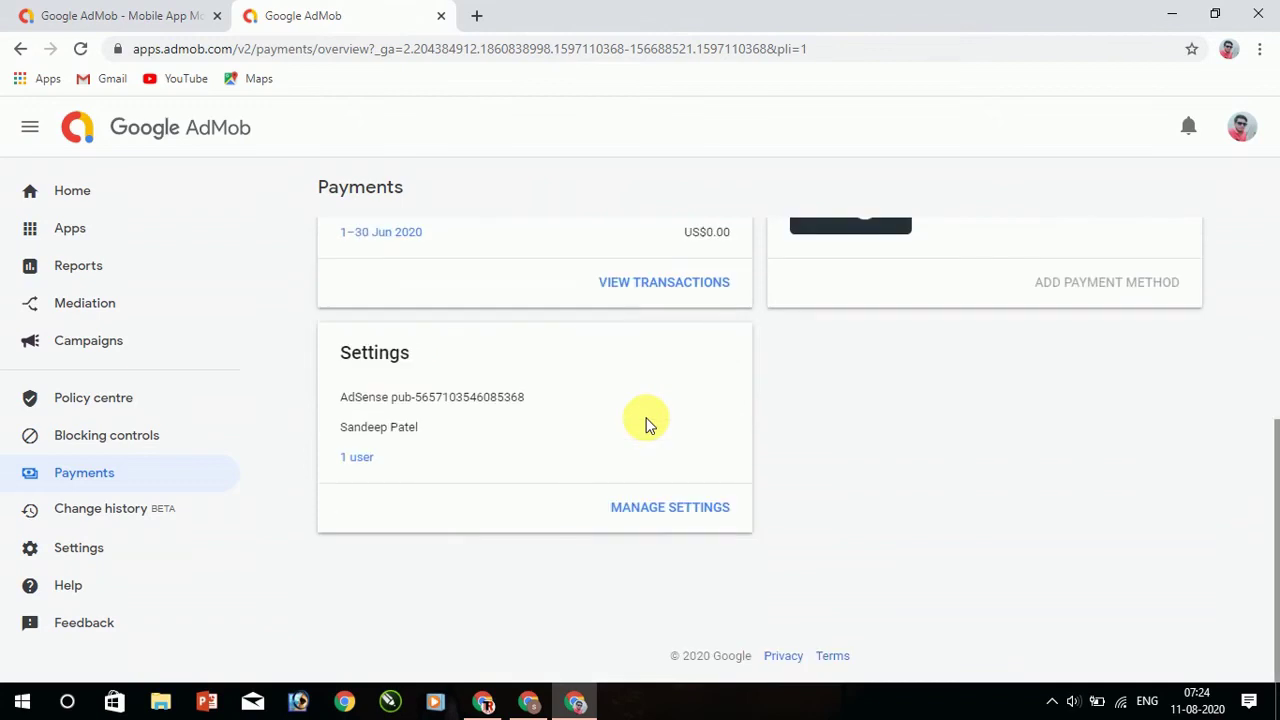
scroll(645, 423, up, 3)
scroll(645, 423, down, 1)
scroll(645, 425, down, 1)
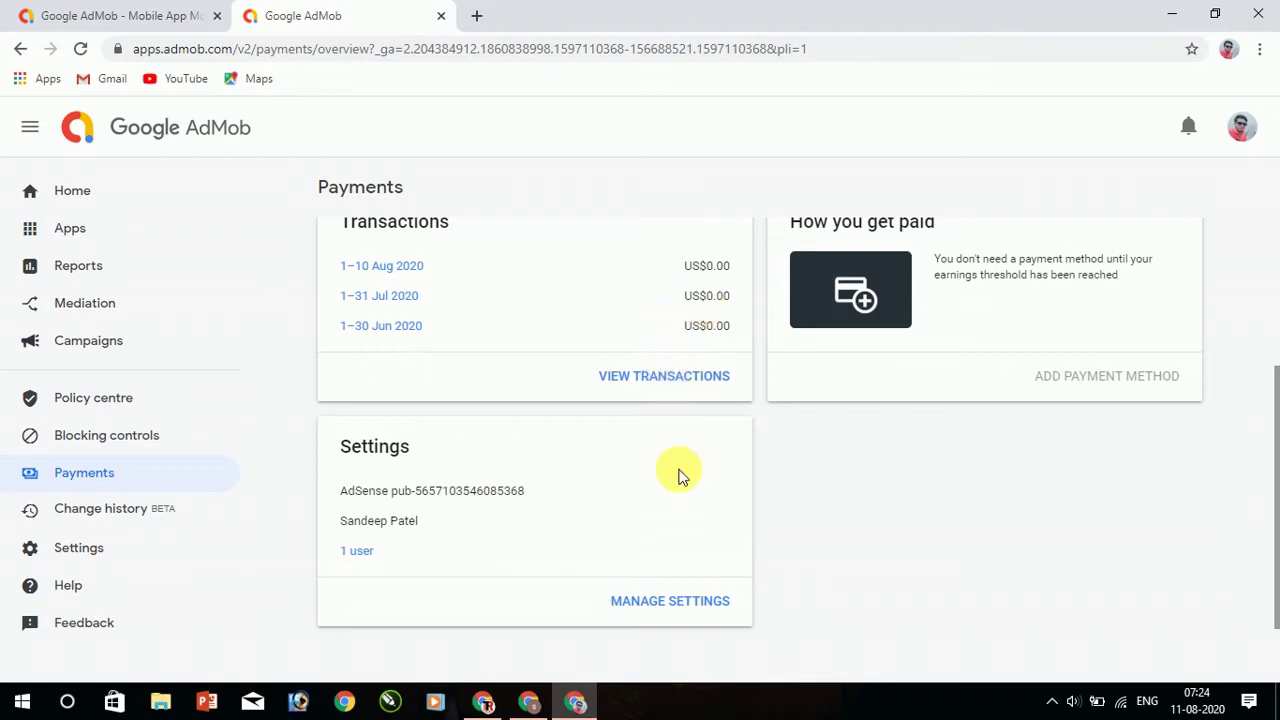
scroll(677, 471, up, 3)
scroll(675, 470, down, 5)
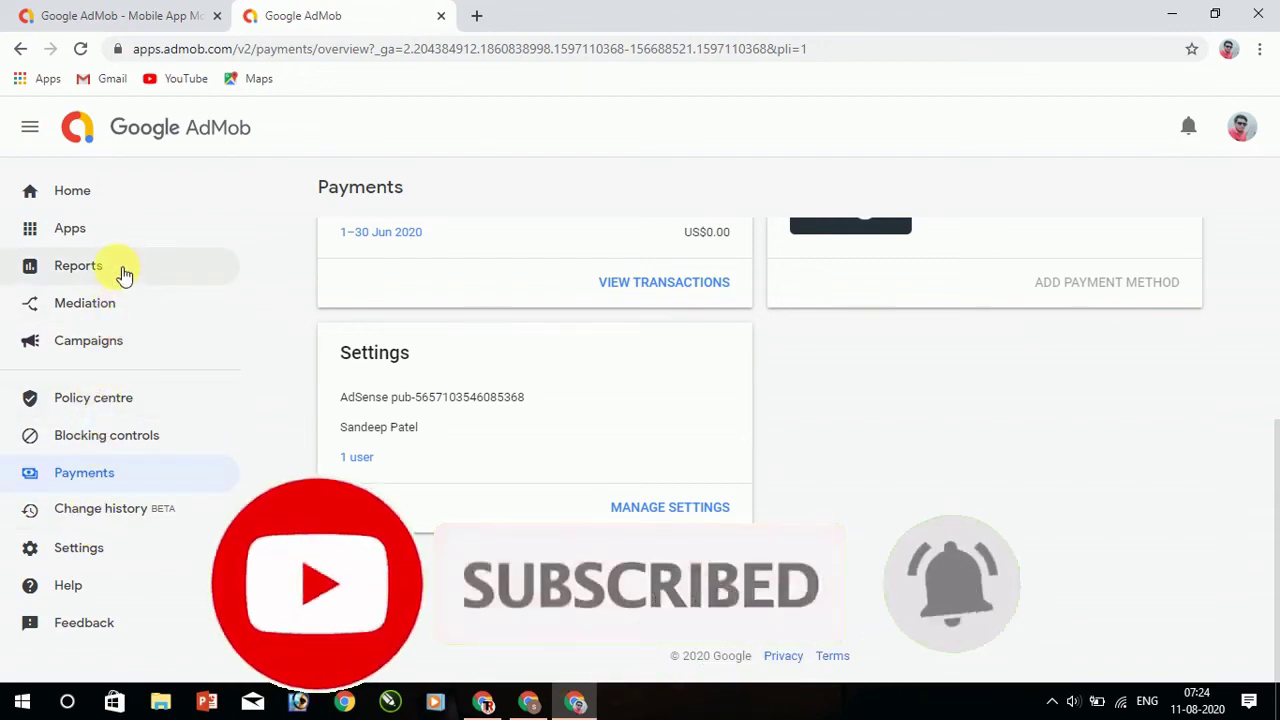
Open the setup for adding a new app, view its store publication question, and close it without adding an app
click(138, 228)
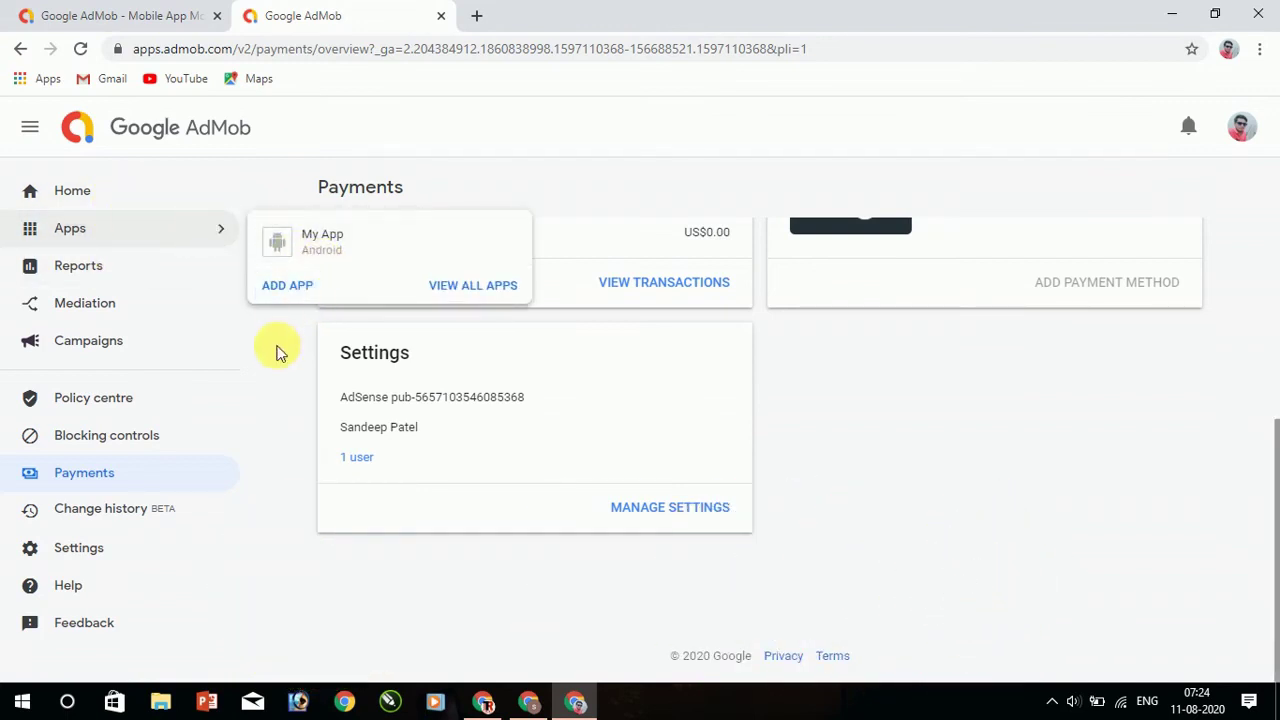
click(289, 285)
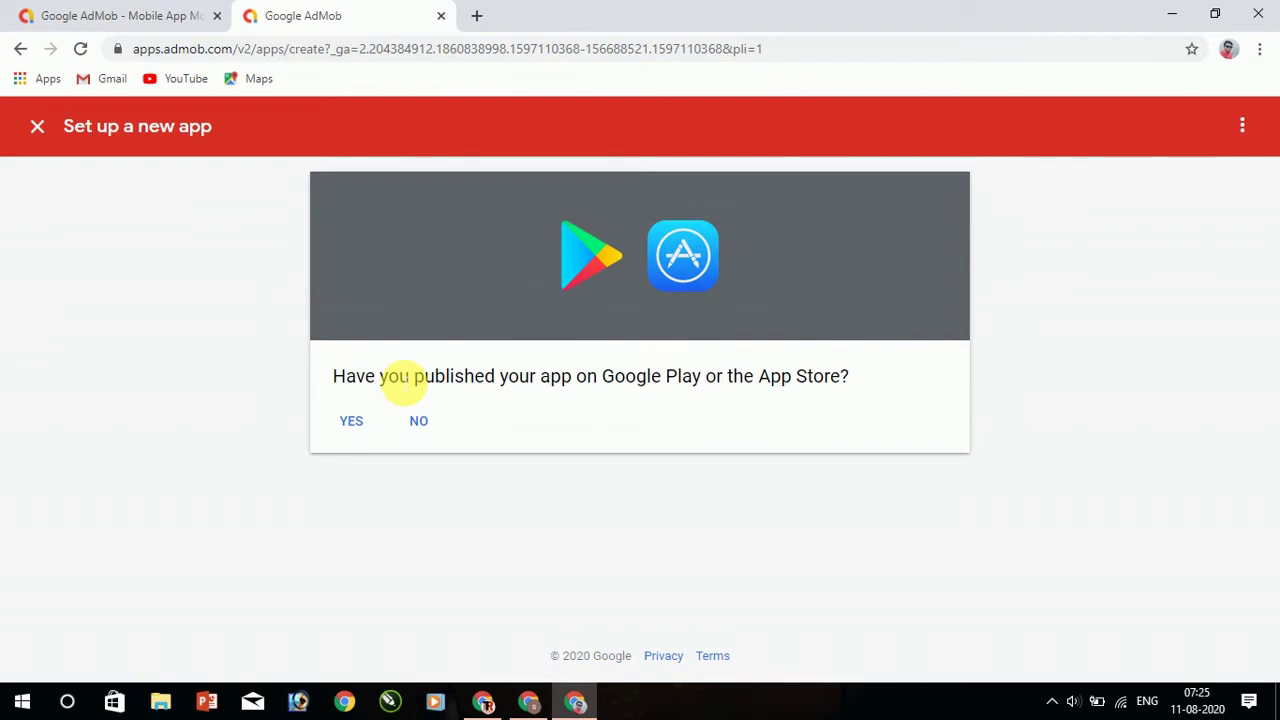
click(38, 127)
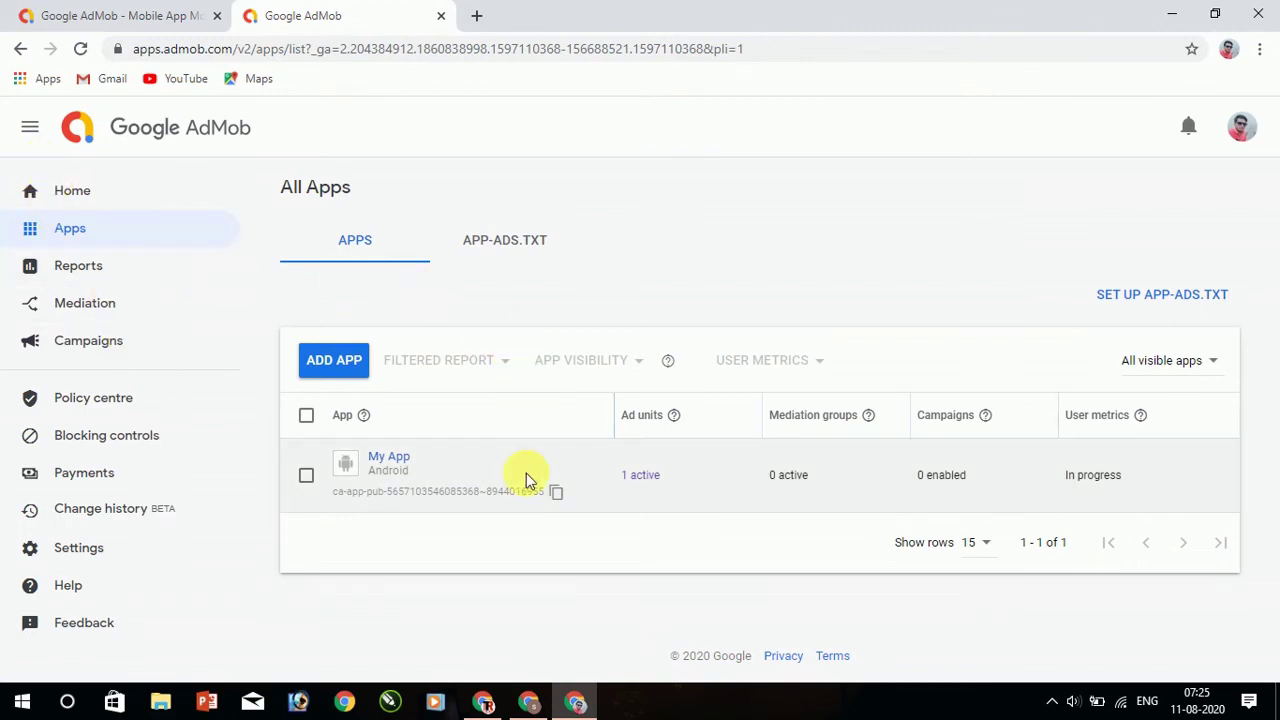
Open the Mediation page, skip its introductory tour, and review the mediation groups overview and list
click(79, 305)
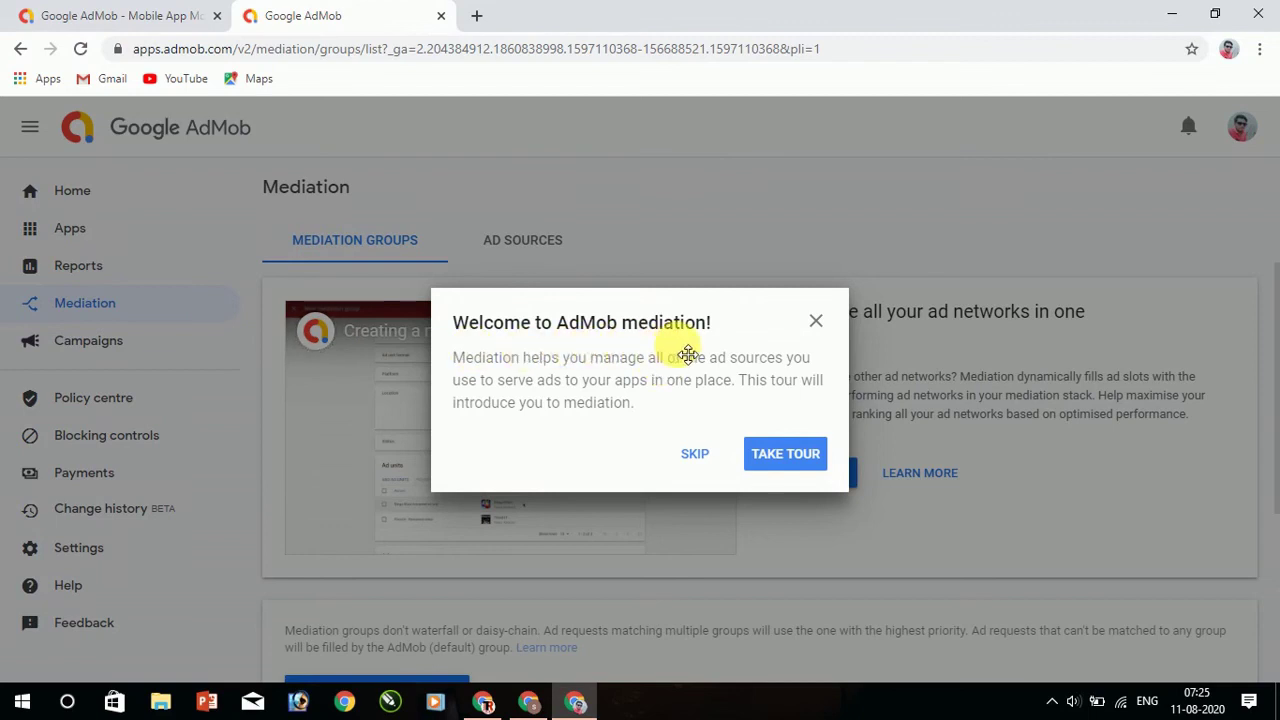
click(698, 454)
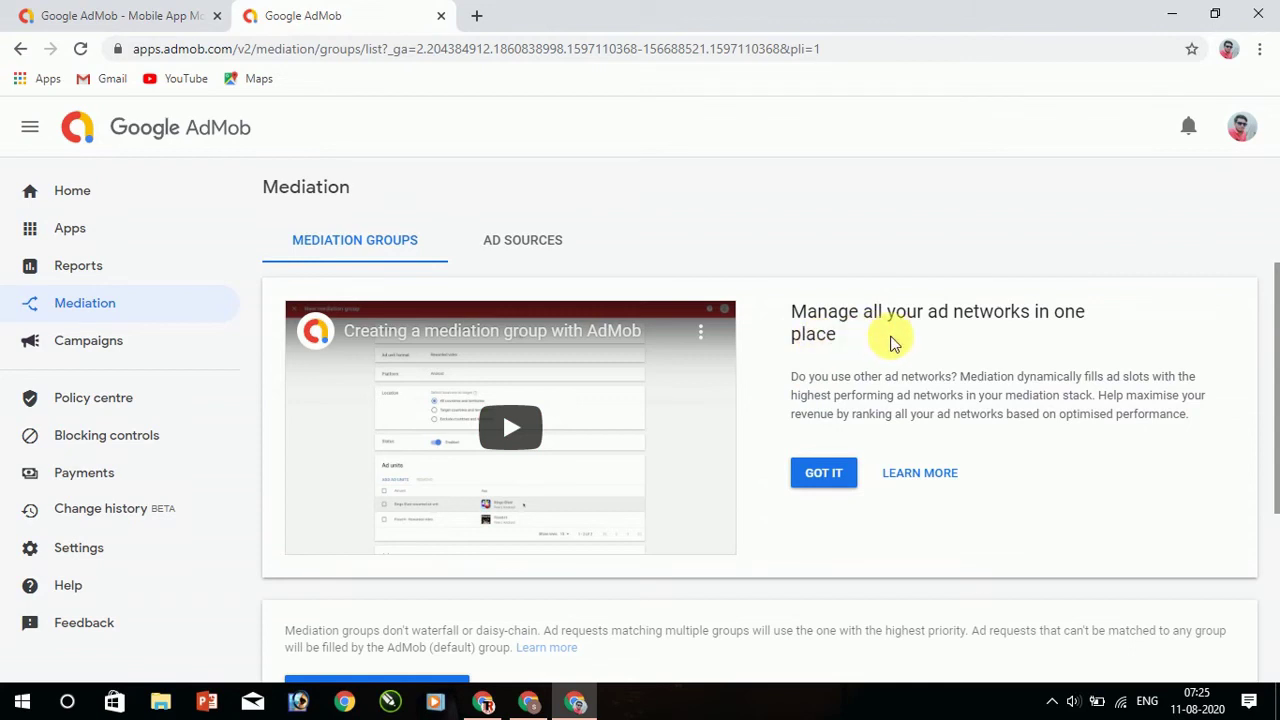
scroll(855, 375, down, 3)
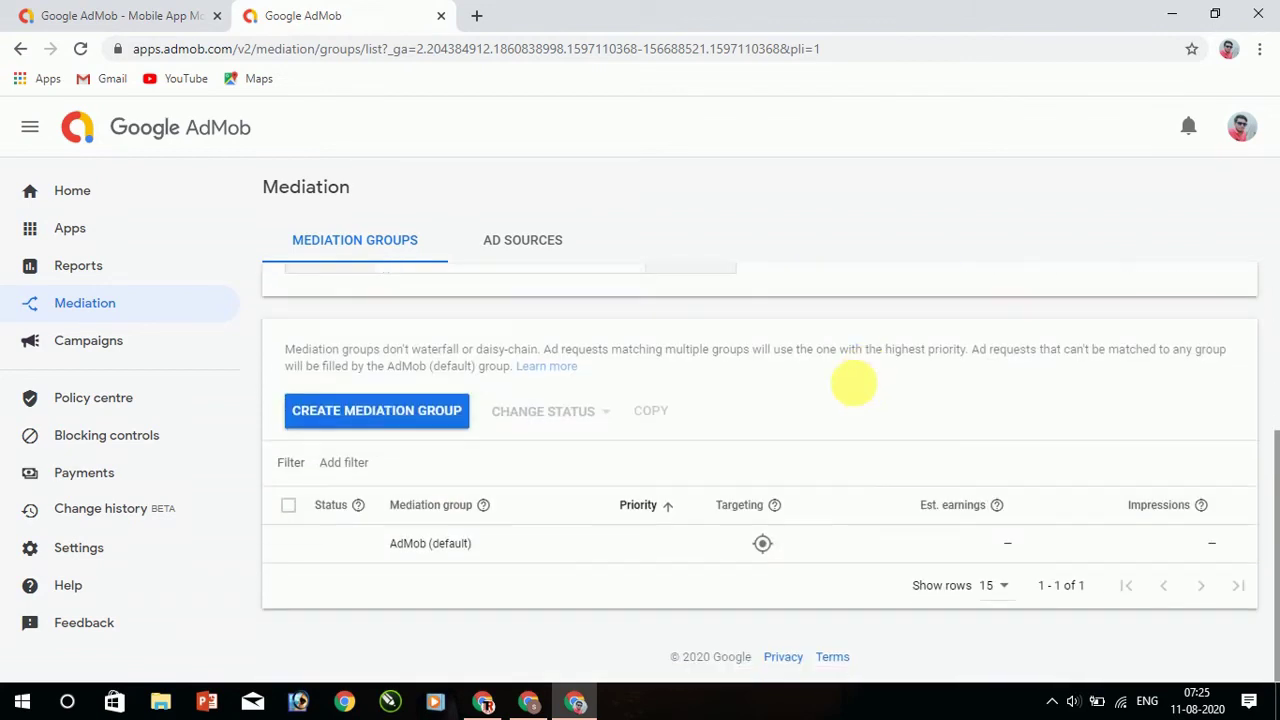
scroll(845, 385, up, 2)
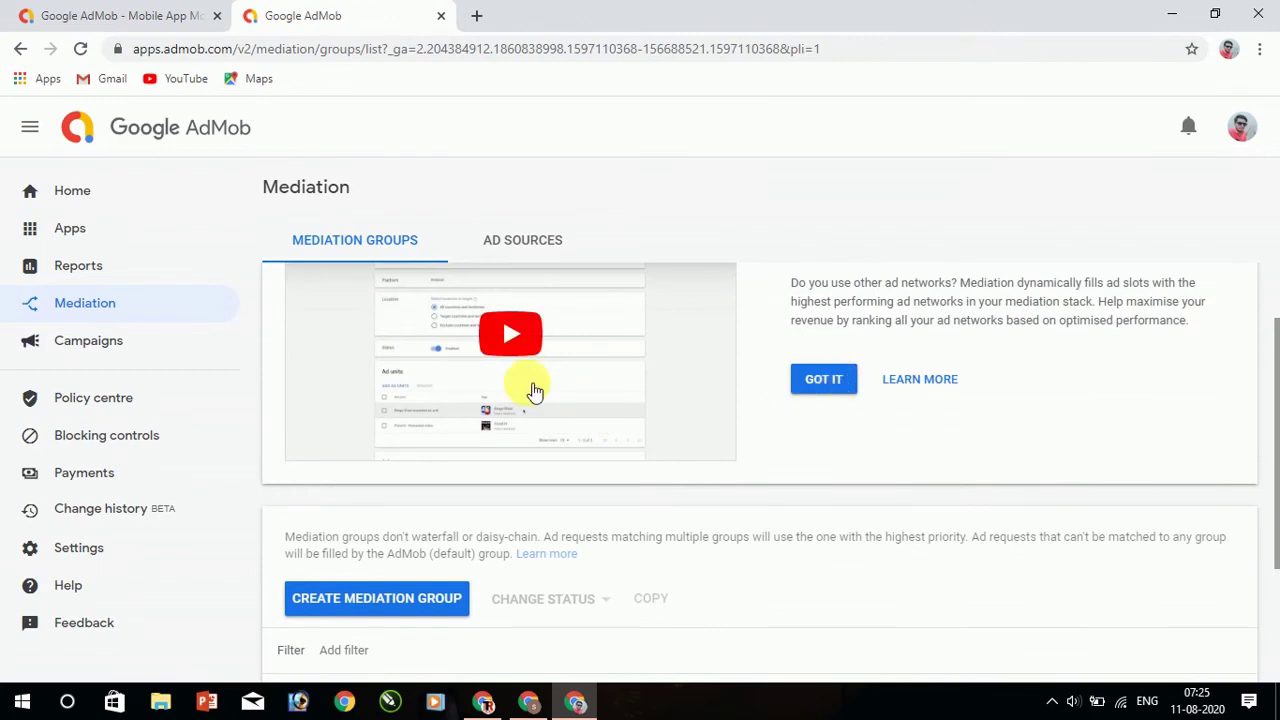
scroll(535, 390, up, 1)
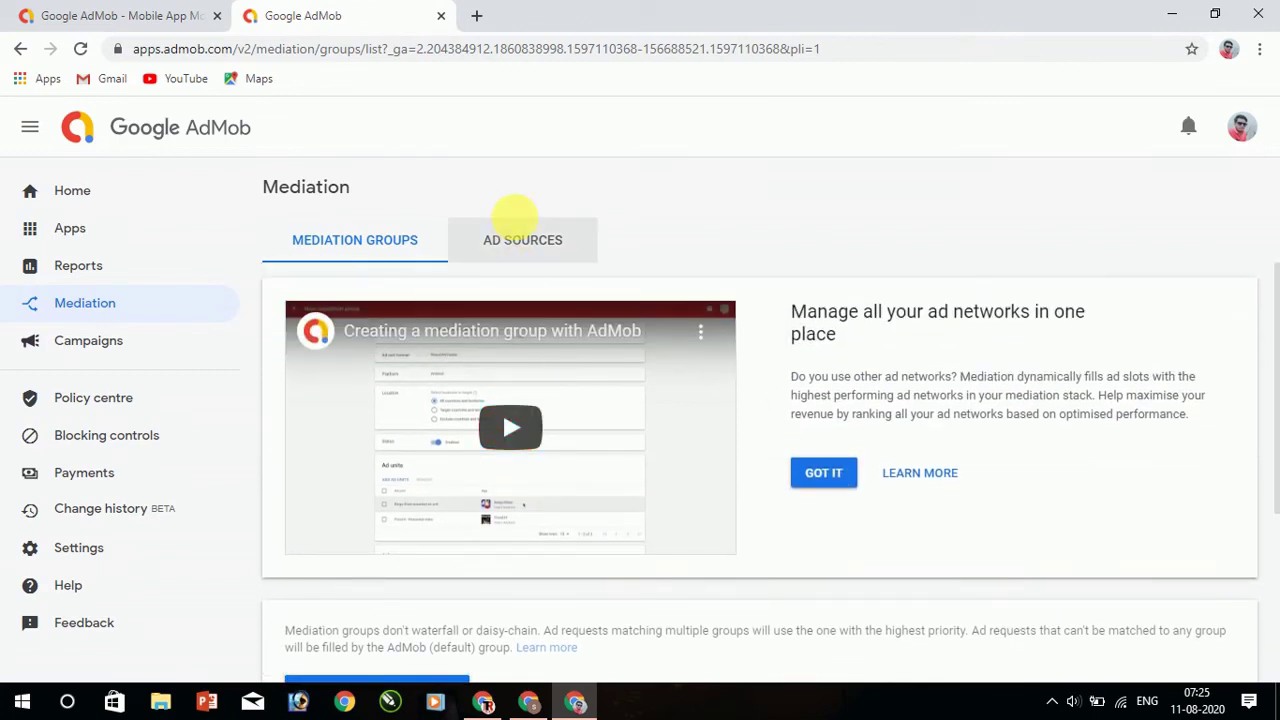
Review the mediation ad sources and the networks available for adding credentials, then return to the mediation groups without adding any
click(517, 263)
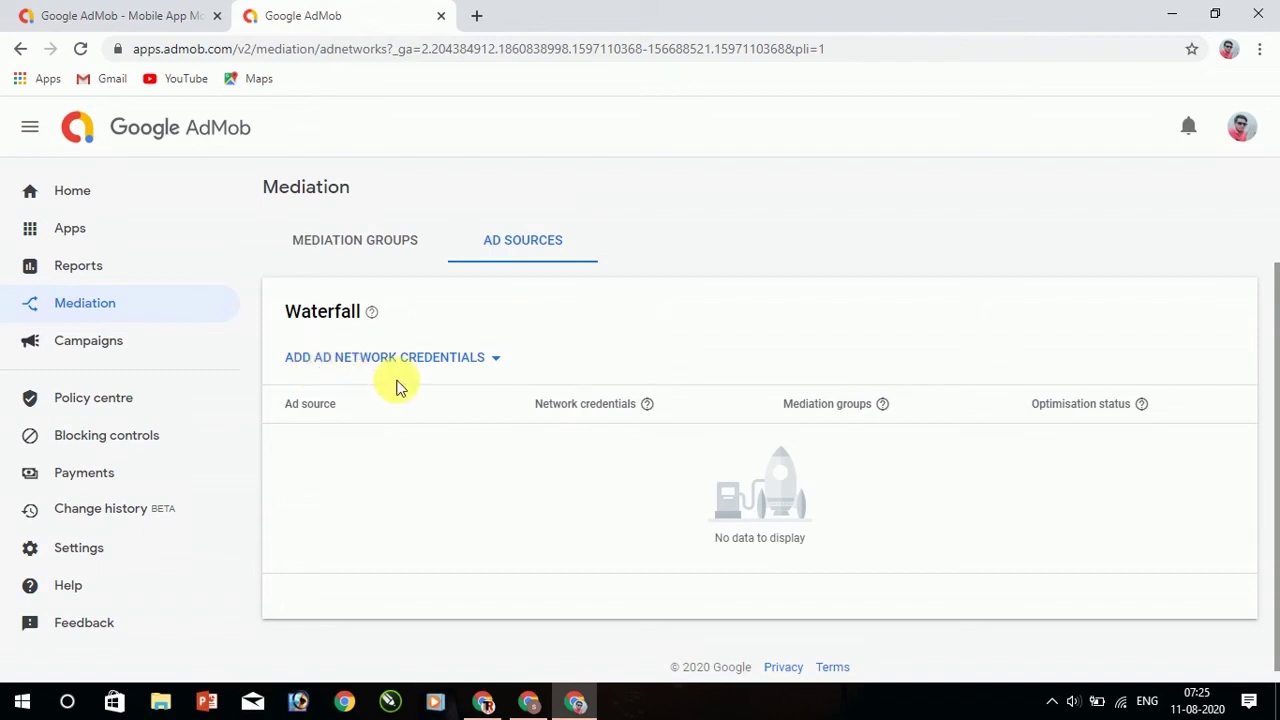
click(465, 370)
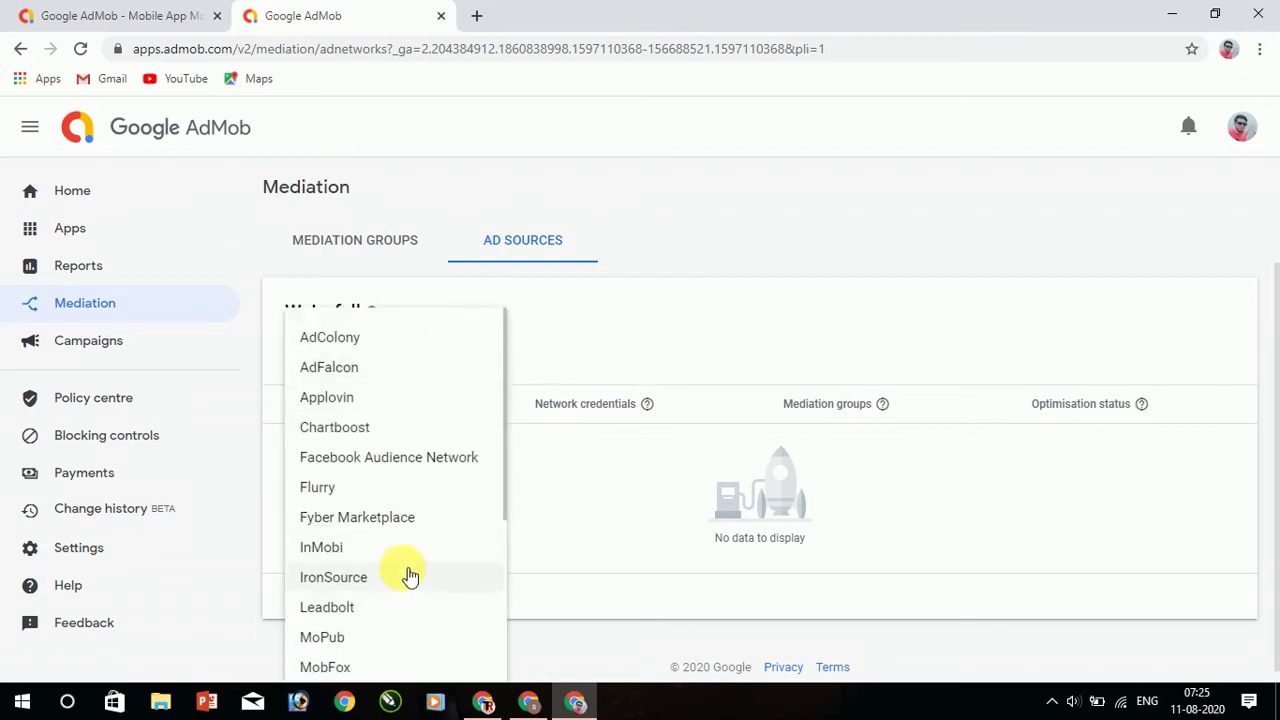
scroll(409, 575, down, 3)
scroll(409, 577, up, 3)
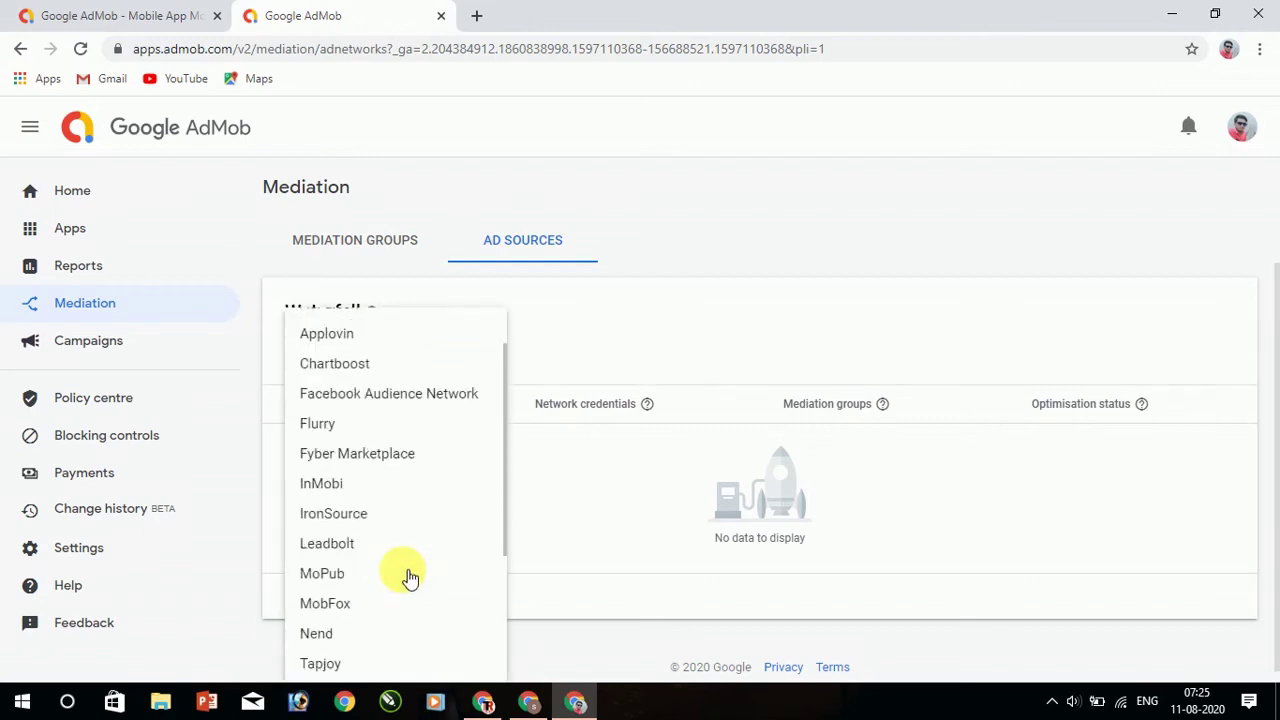
scroll(409, 577, down, 3)
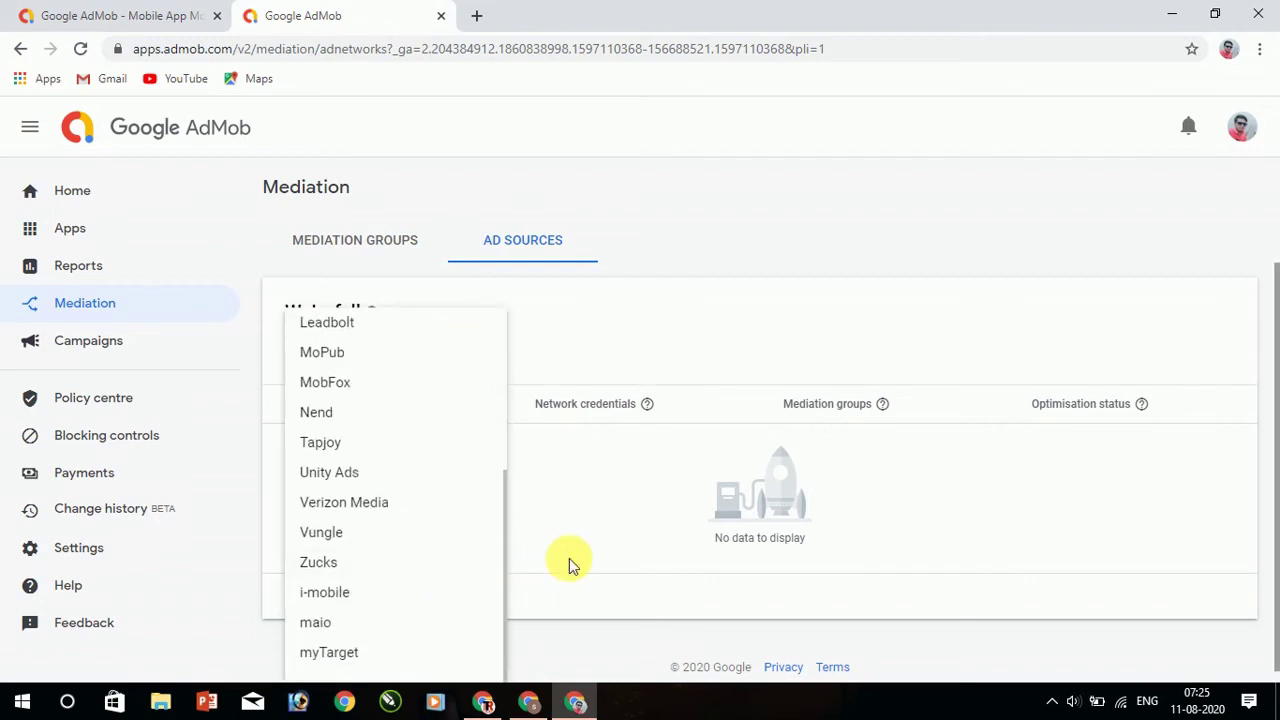
click(595, 557)
scroll(595, 557, down, 1)
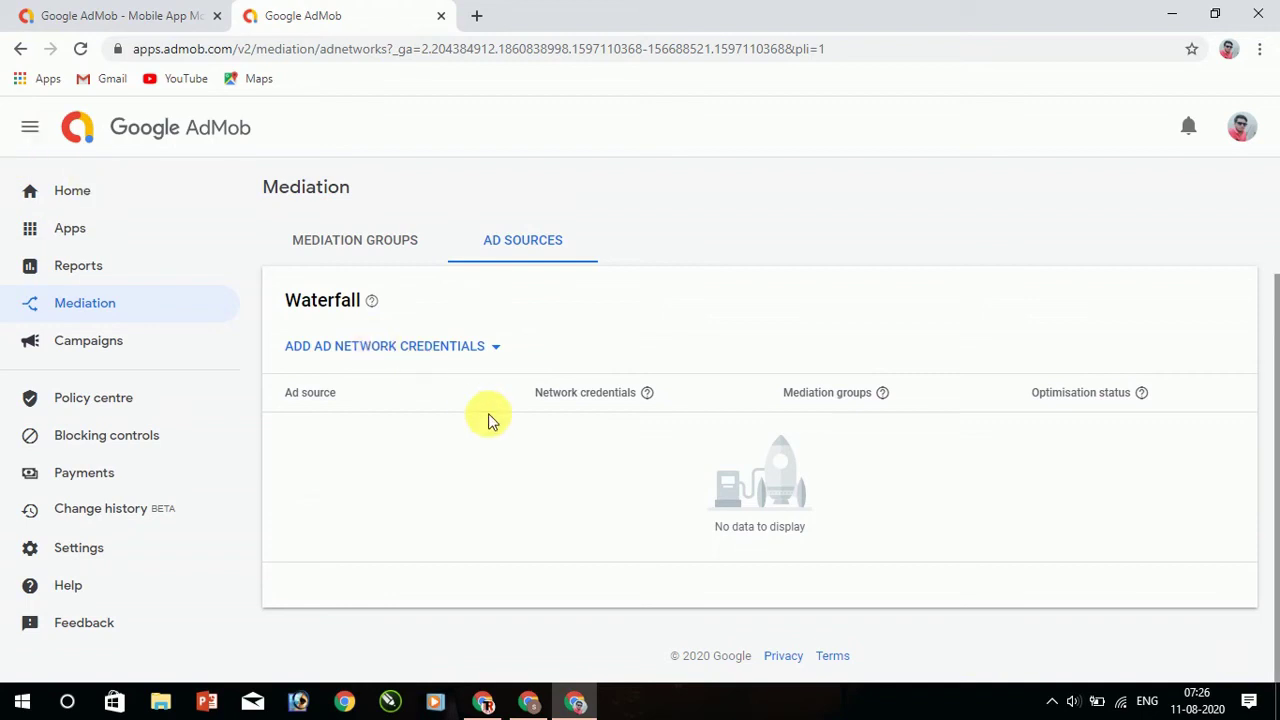
scroll(420, 557, up, 1)
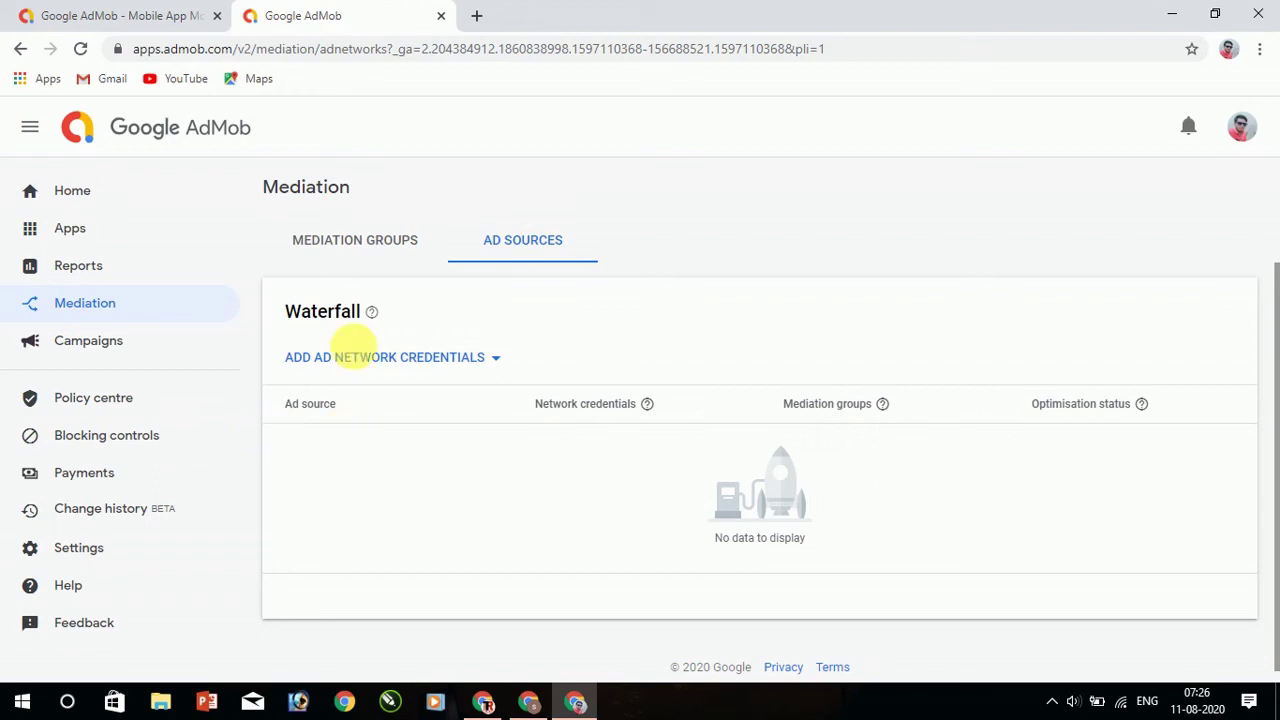
click(352, 240)
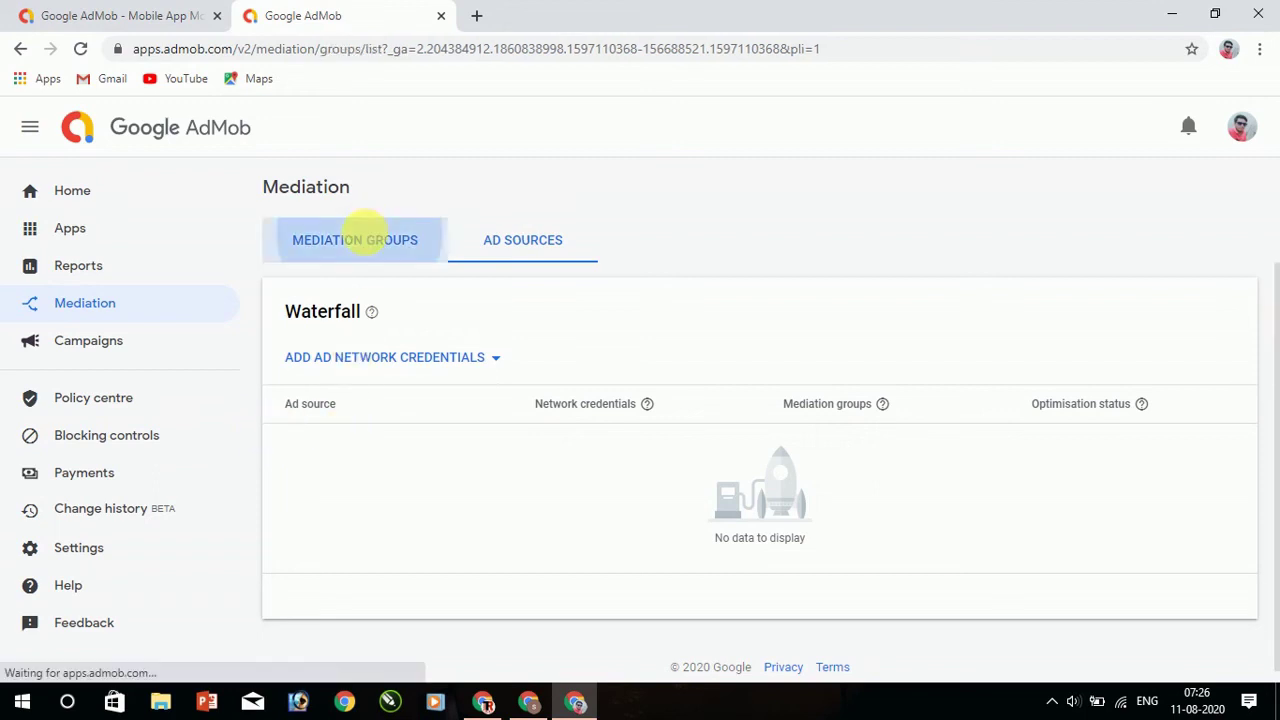
Review the Home dashboard's estimated earnings, account verification status, and network, app and ad unit performance cards
click(106, 200)
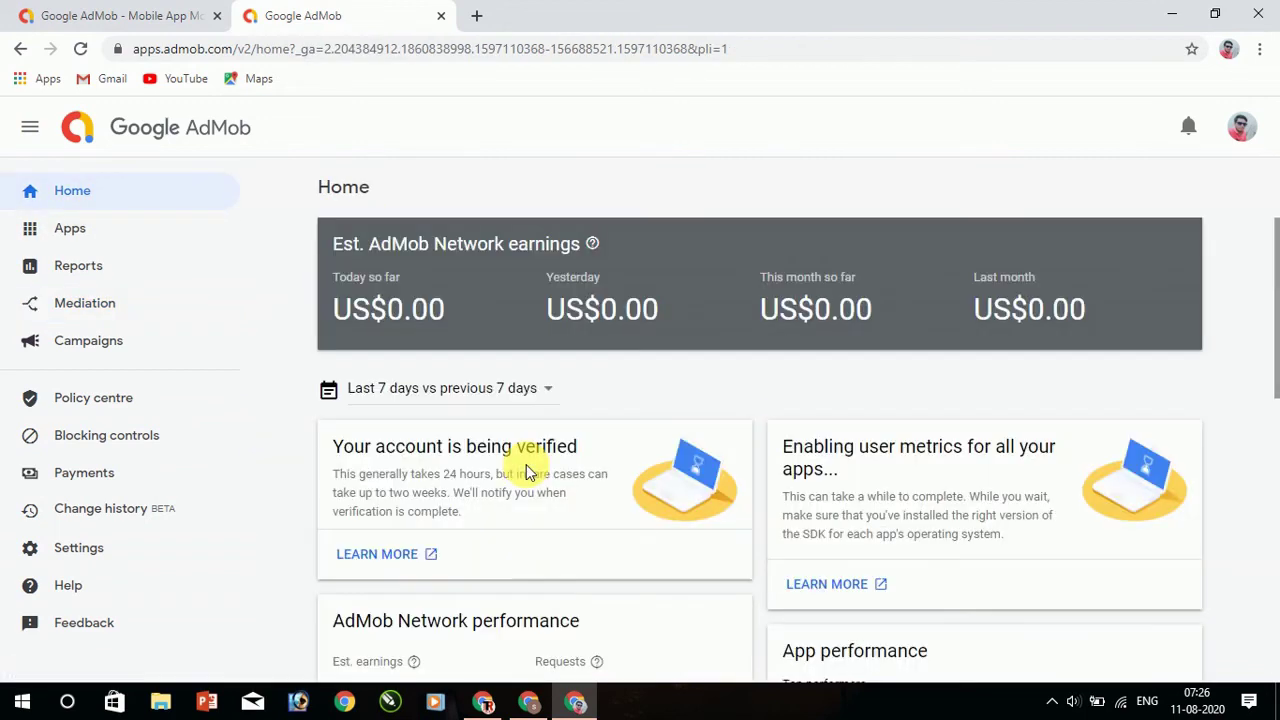
scroll(474, 542, down, 2)
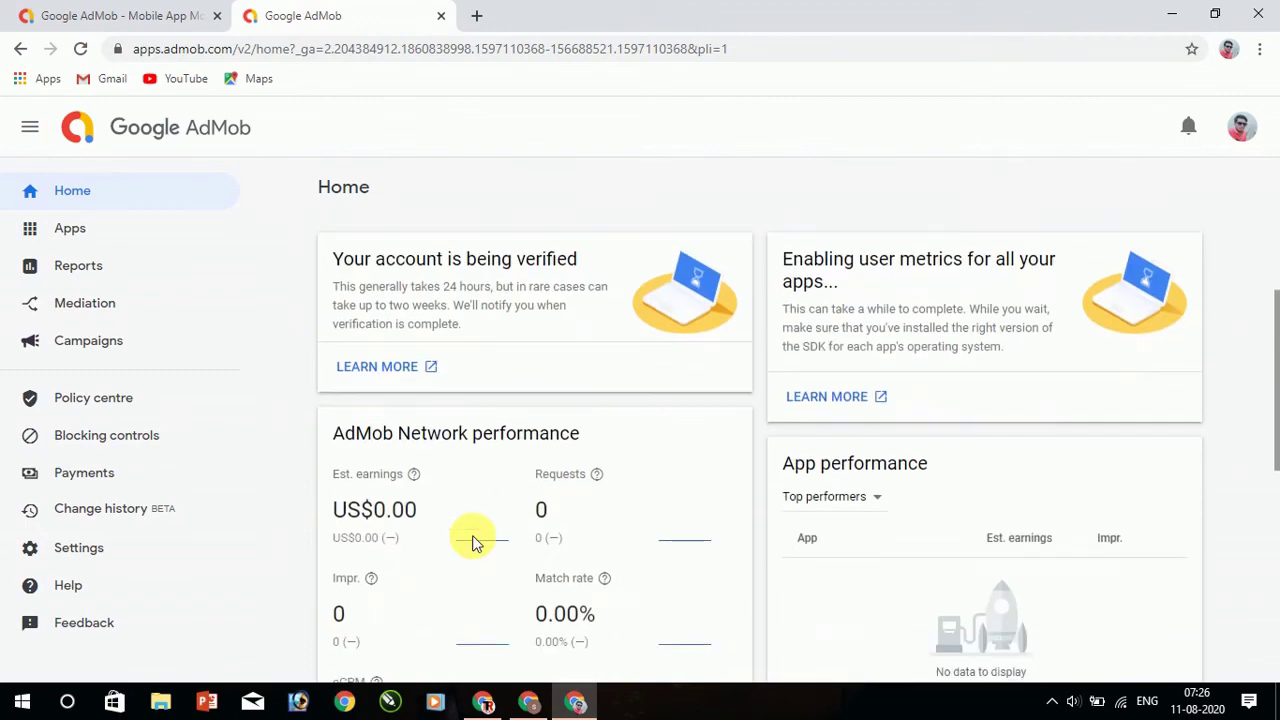
scroll(474, 542, down, 3)
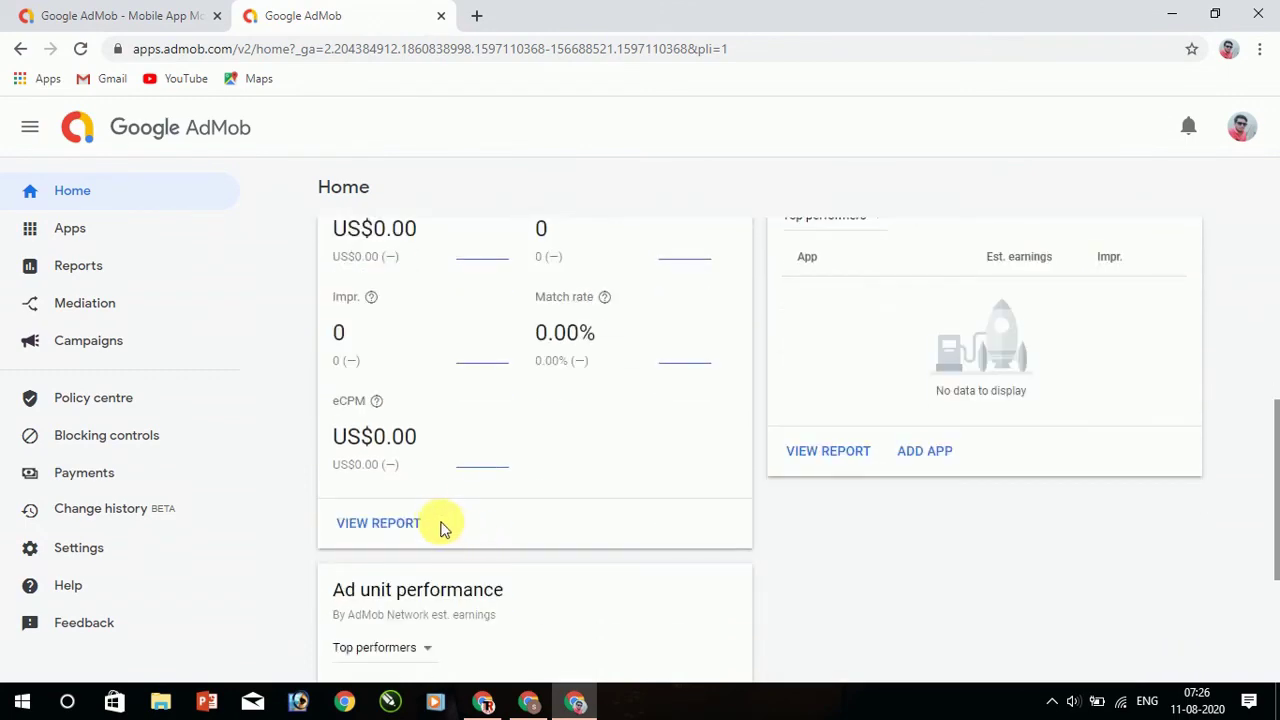
scroll(443, 528, down, 3)
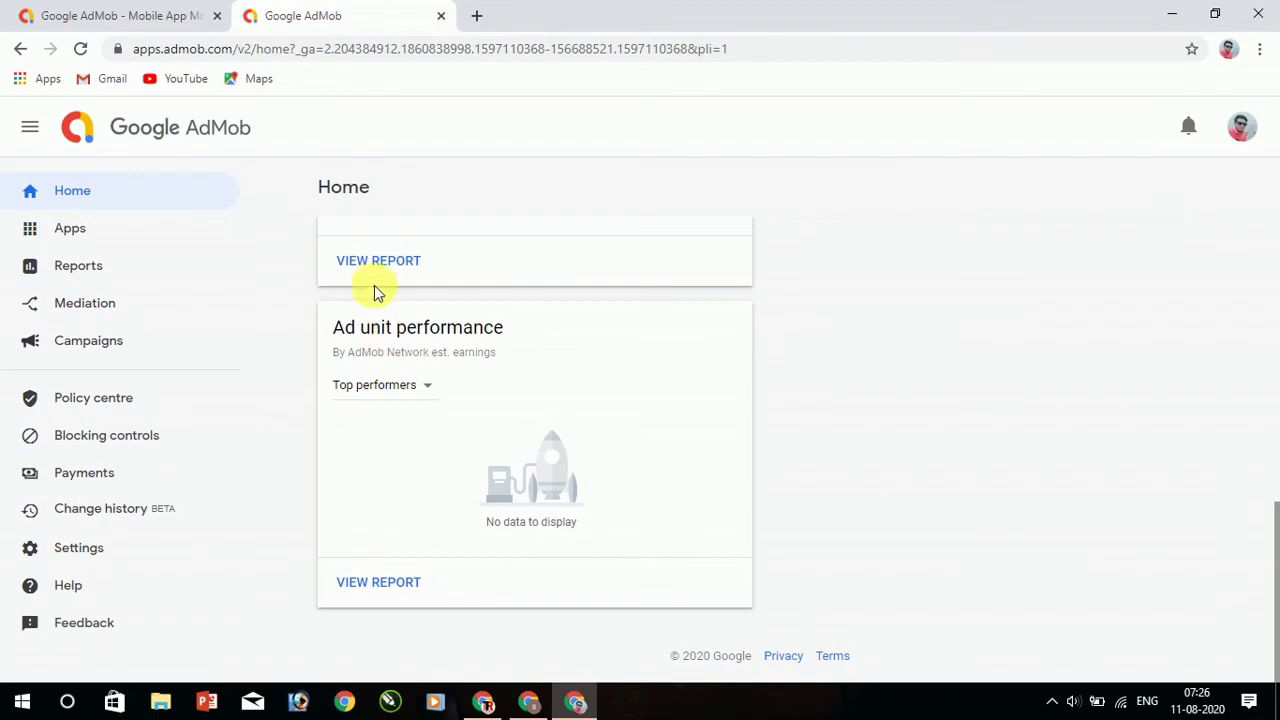
scroll(831, 443, up, 5)
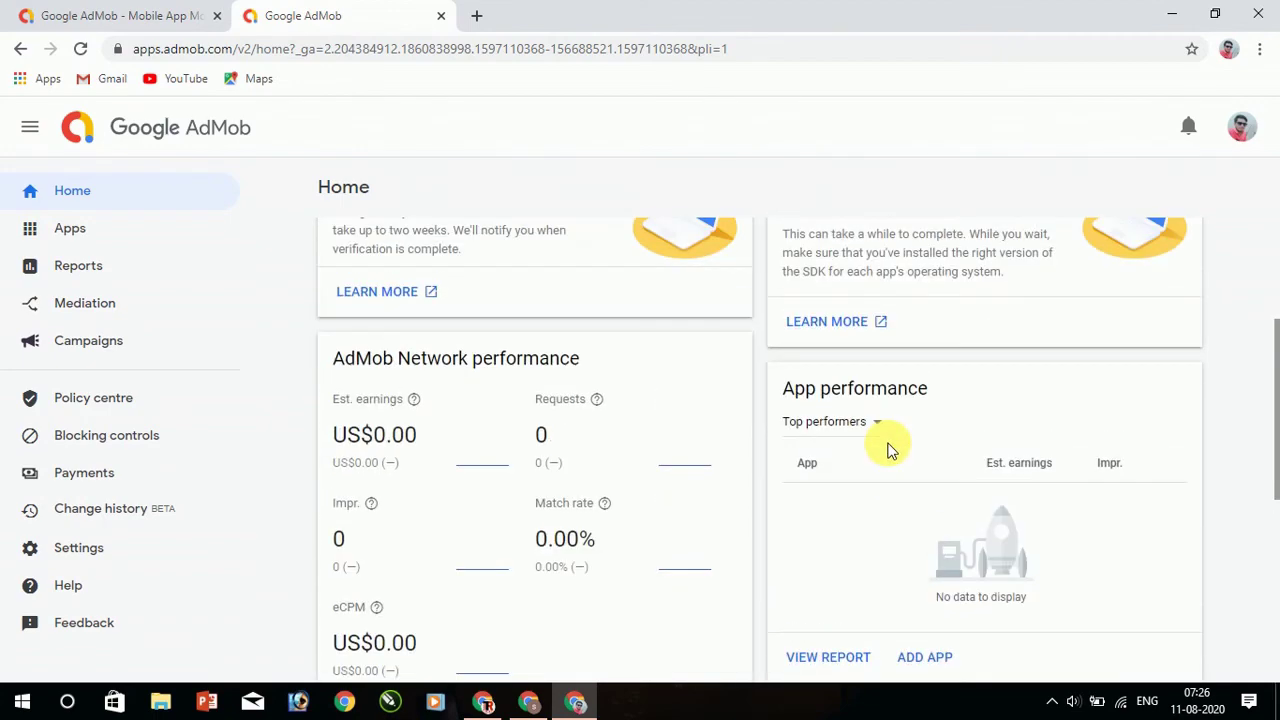
scroll(870, 460, down, 3)
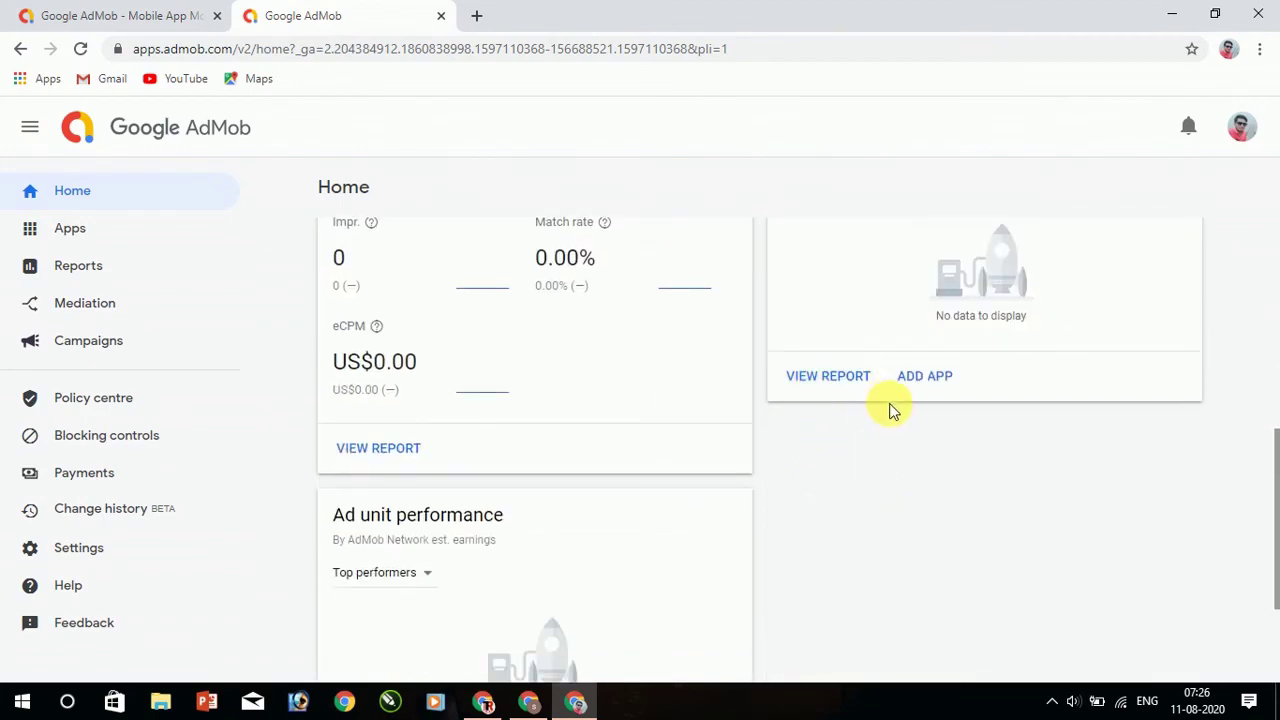
scroll(906, 436, up, 4)
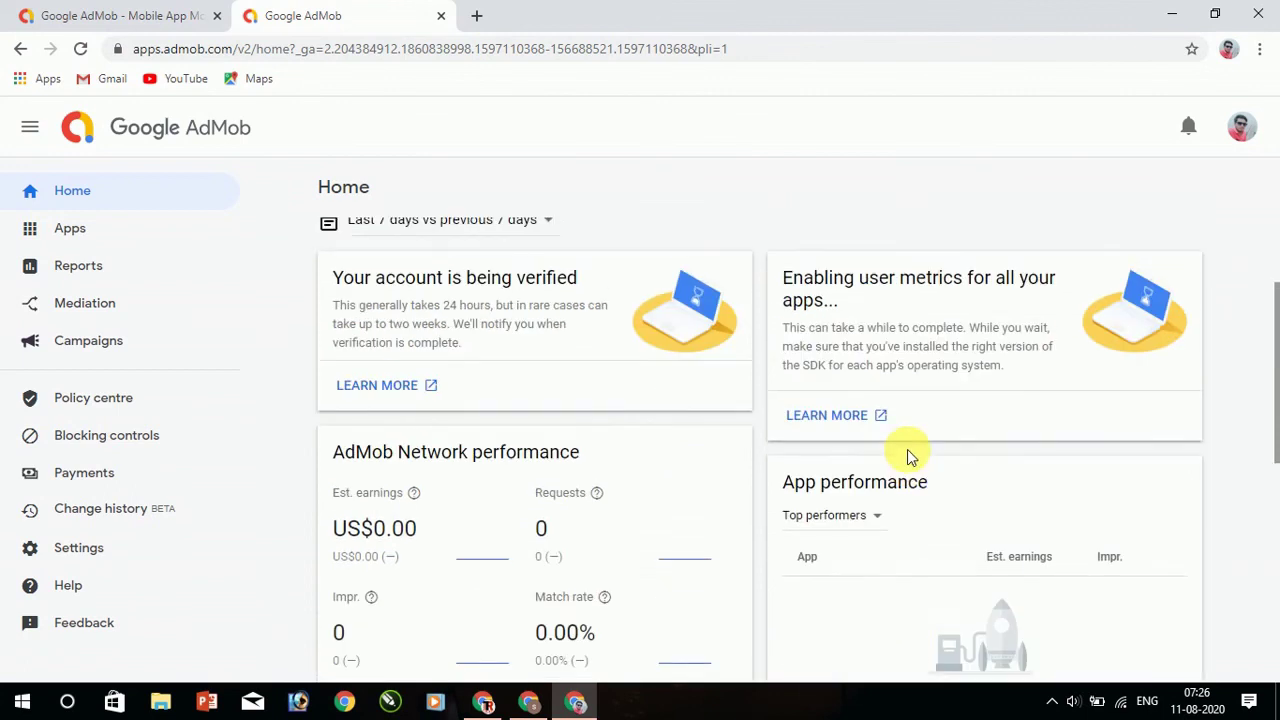
scroll(907, 449, up, 2)
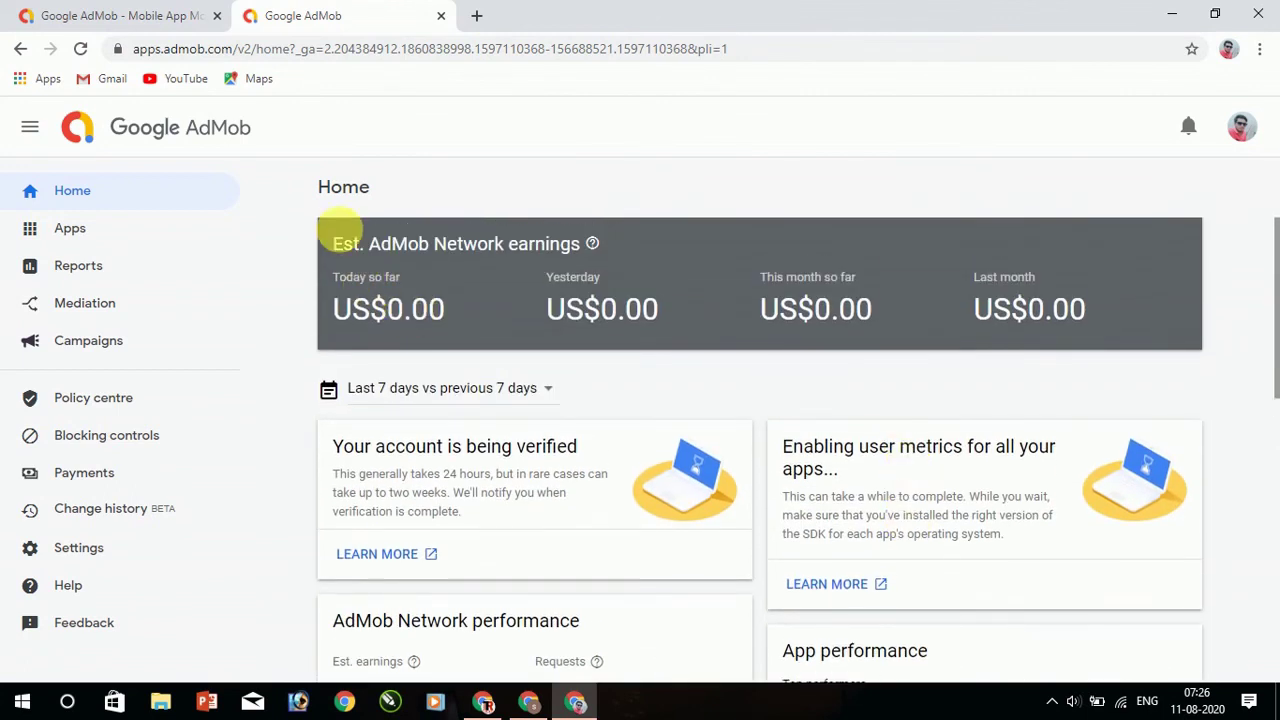
drag(362, 278, 1071, 306)
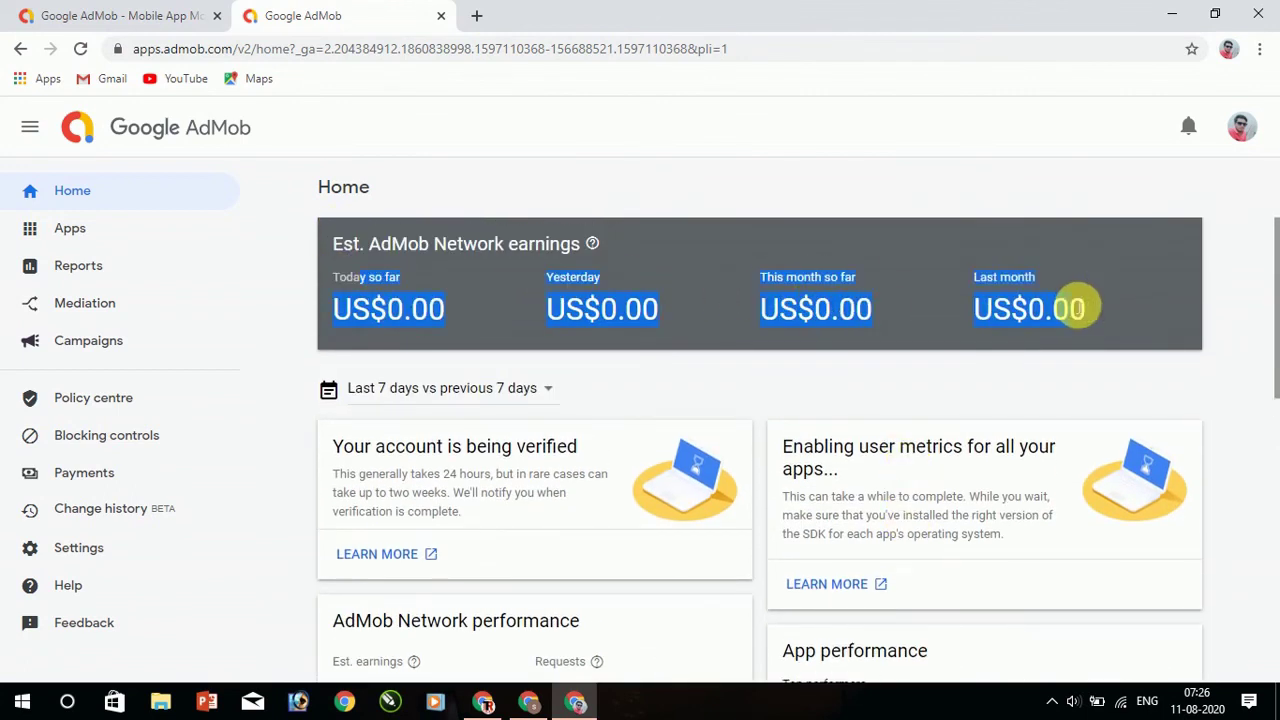
click(521, 286)
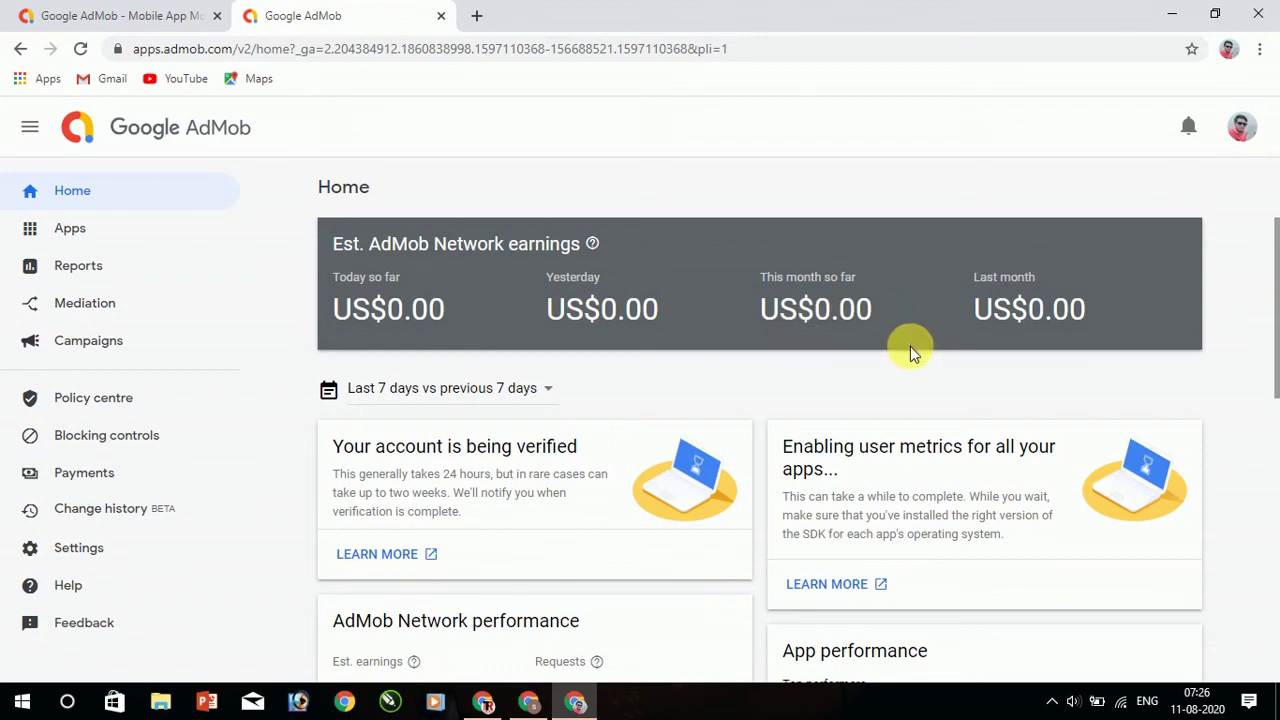
Open the full report from the Ad unit performance card and go through the report's guided tour to its end
scroll(909, 350, down, 10)
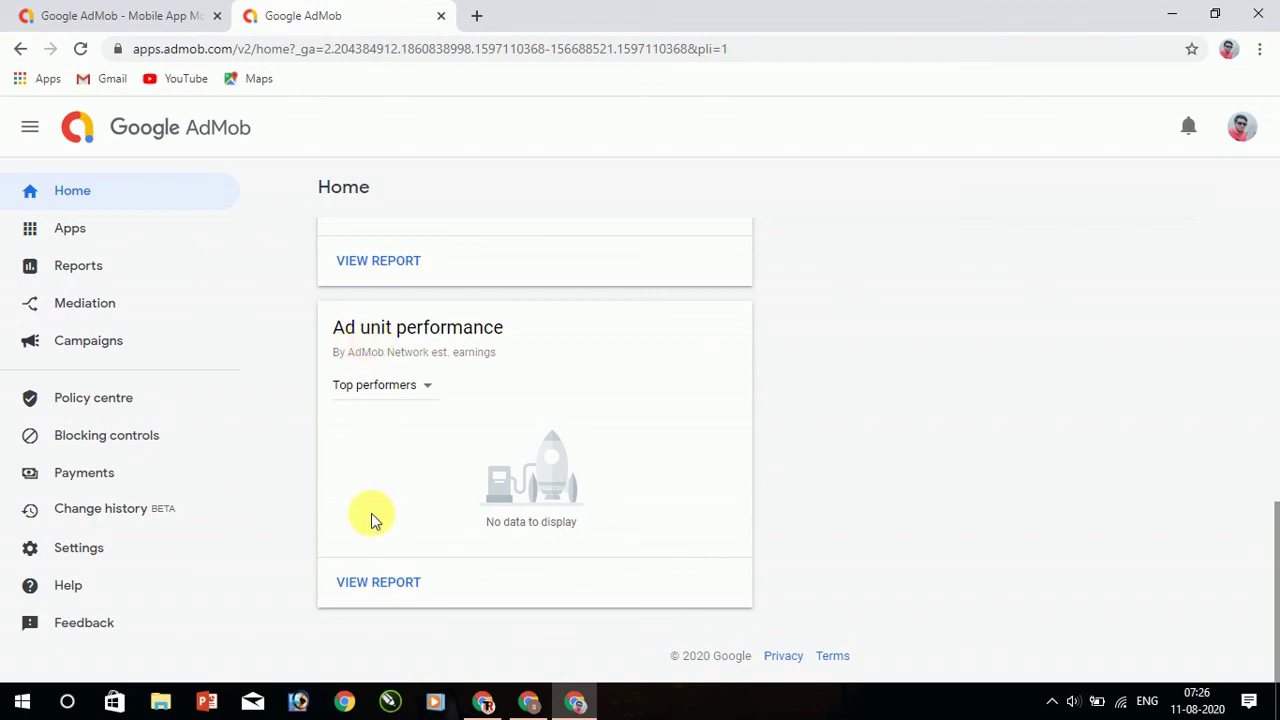
click(378, 583)
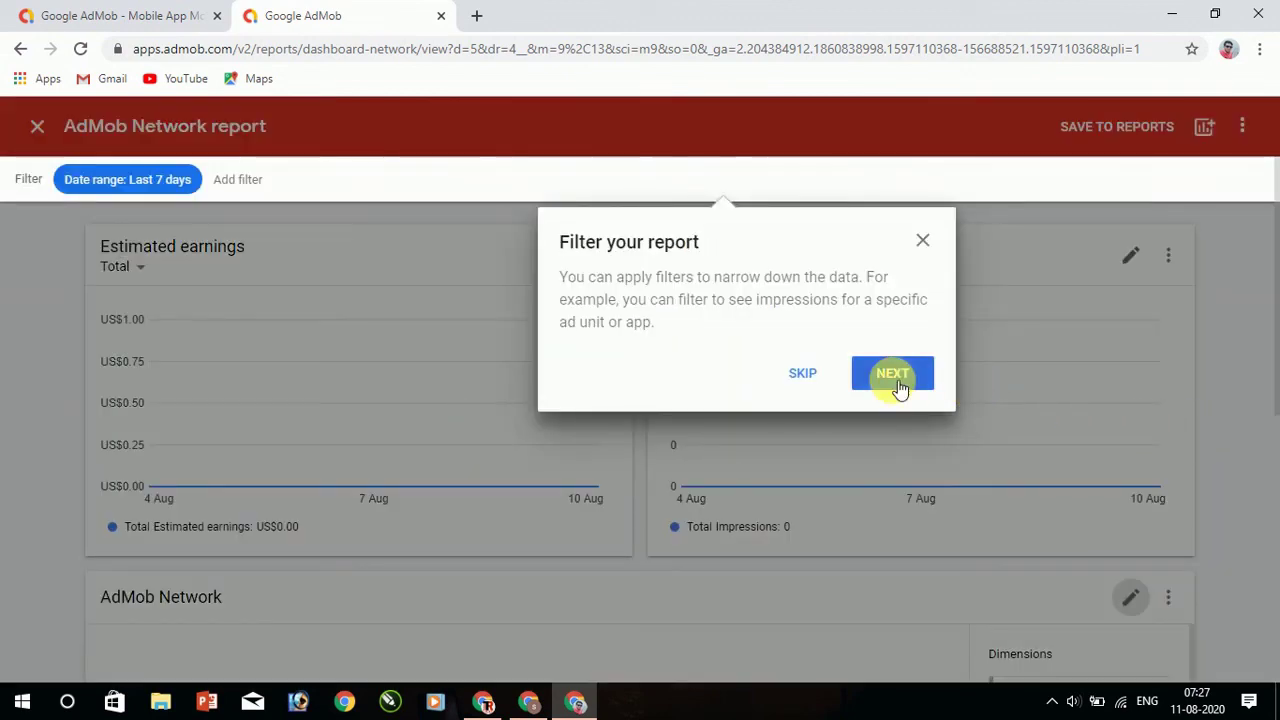
click(917, 389)
click(1130, 316)
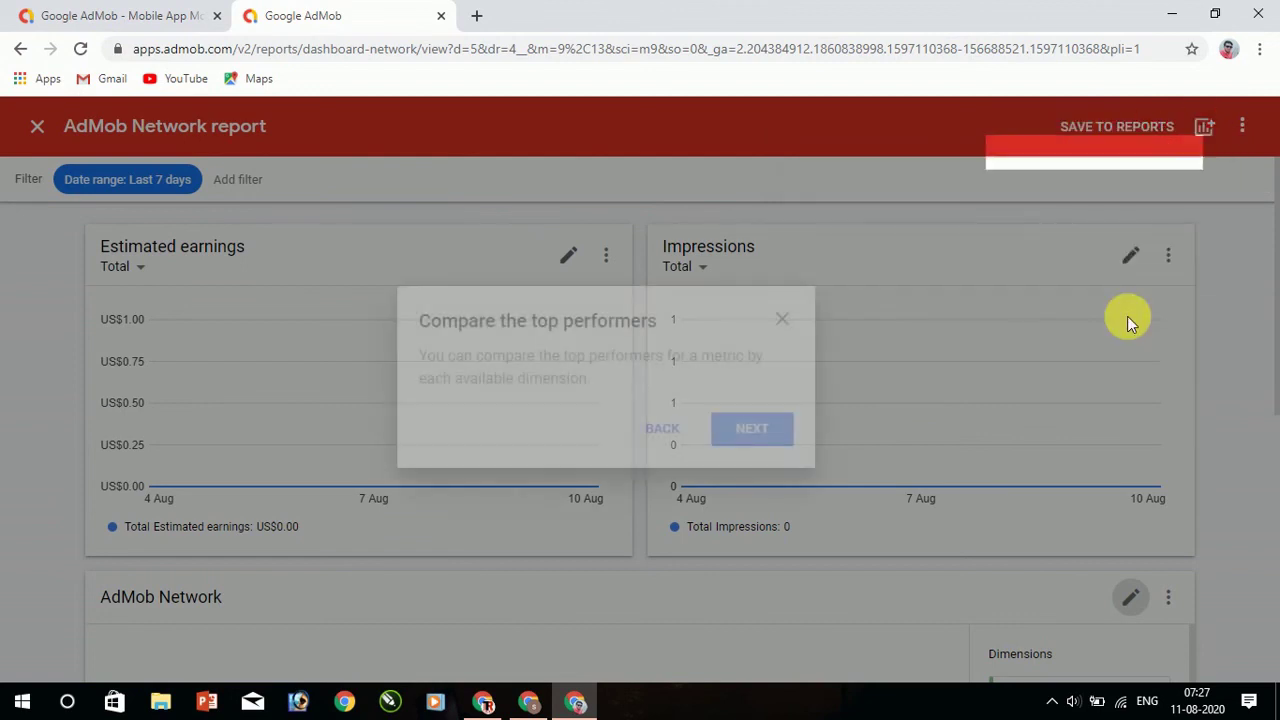
click(740, 432)
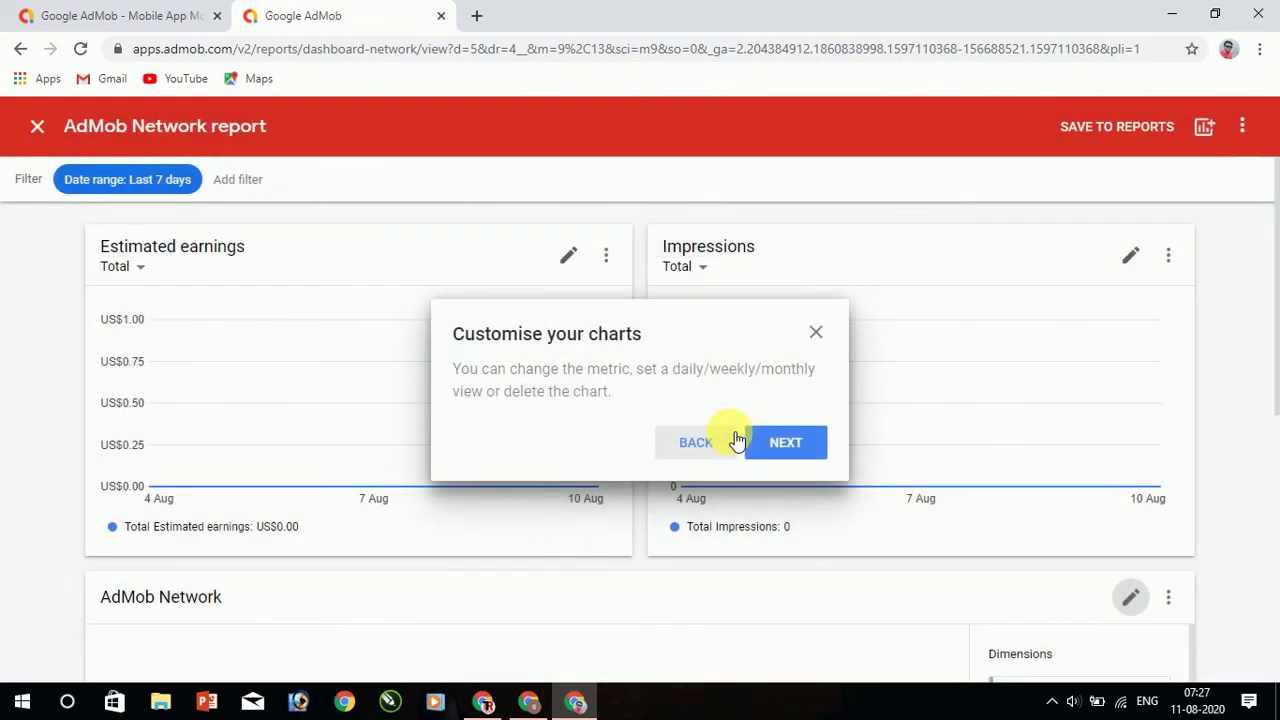
click(757, 443)
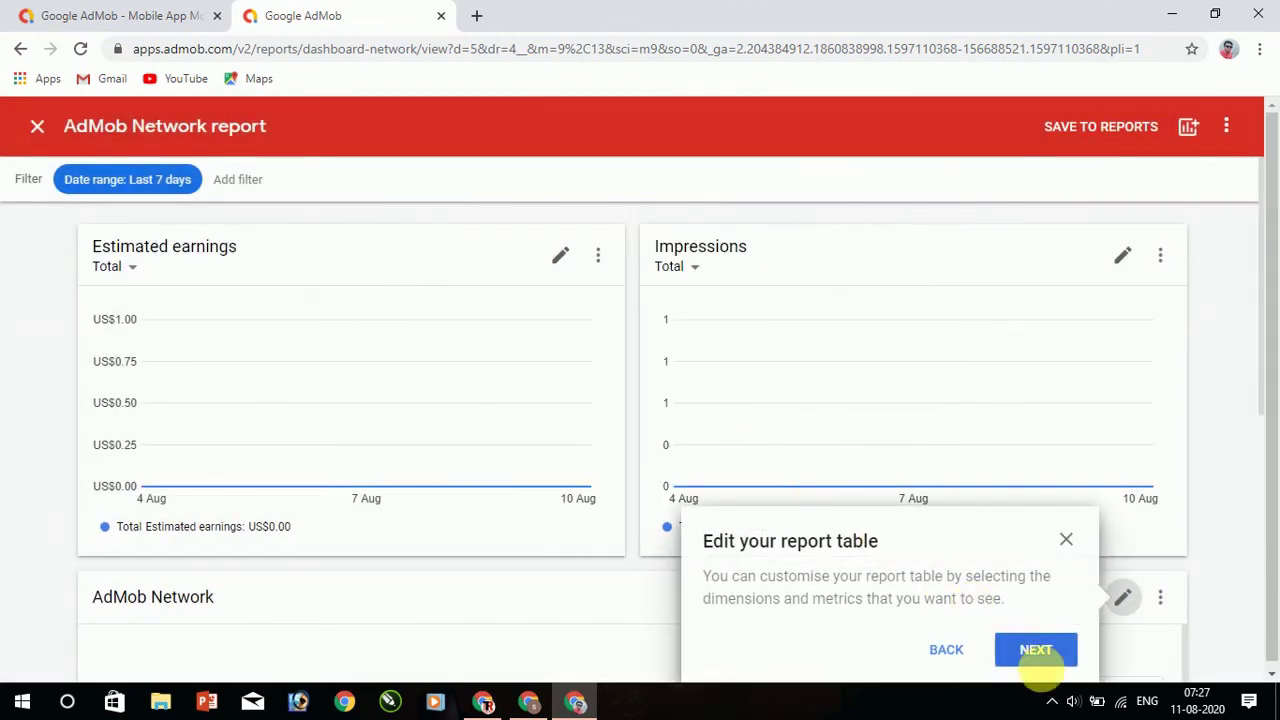
click(1043, 664)
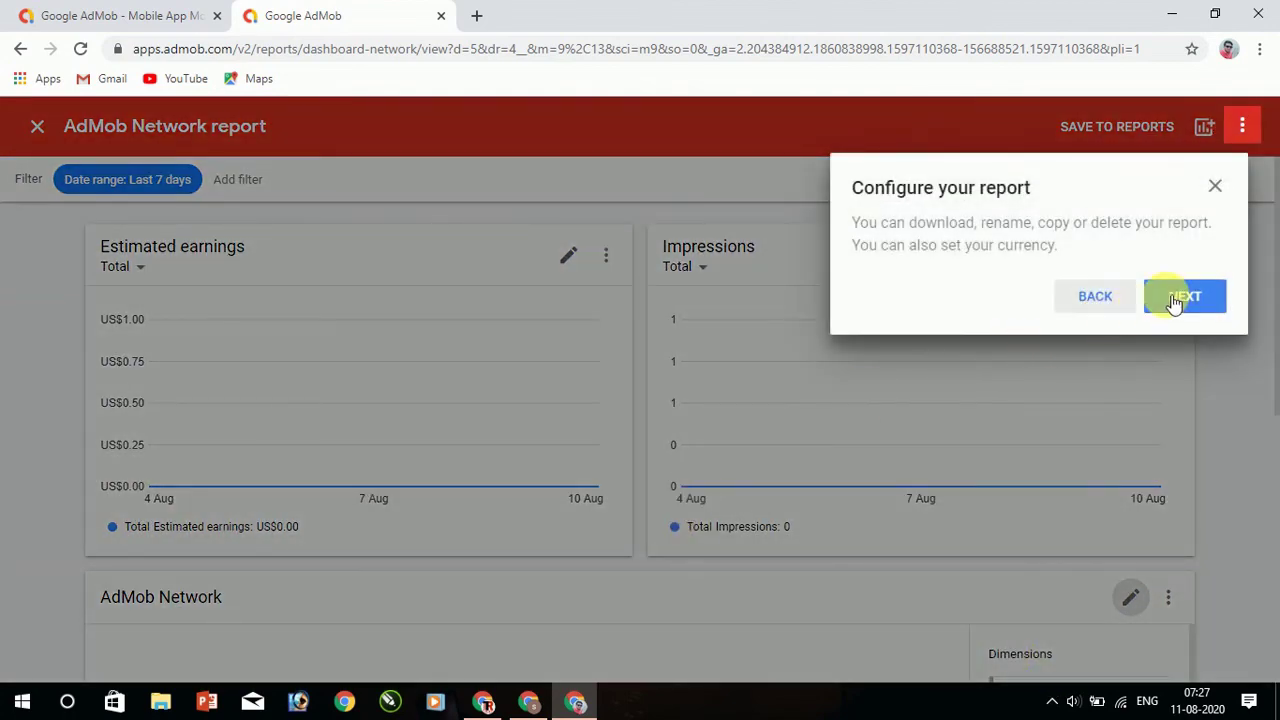
click(1174, 301)
click(1071, 298)
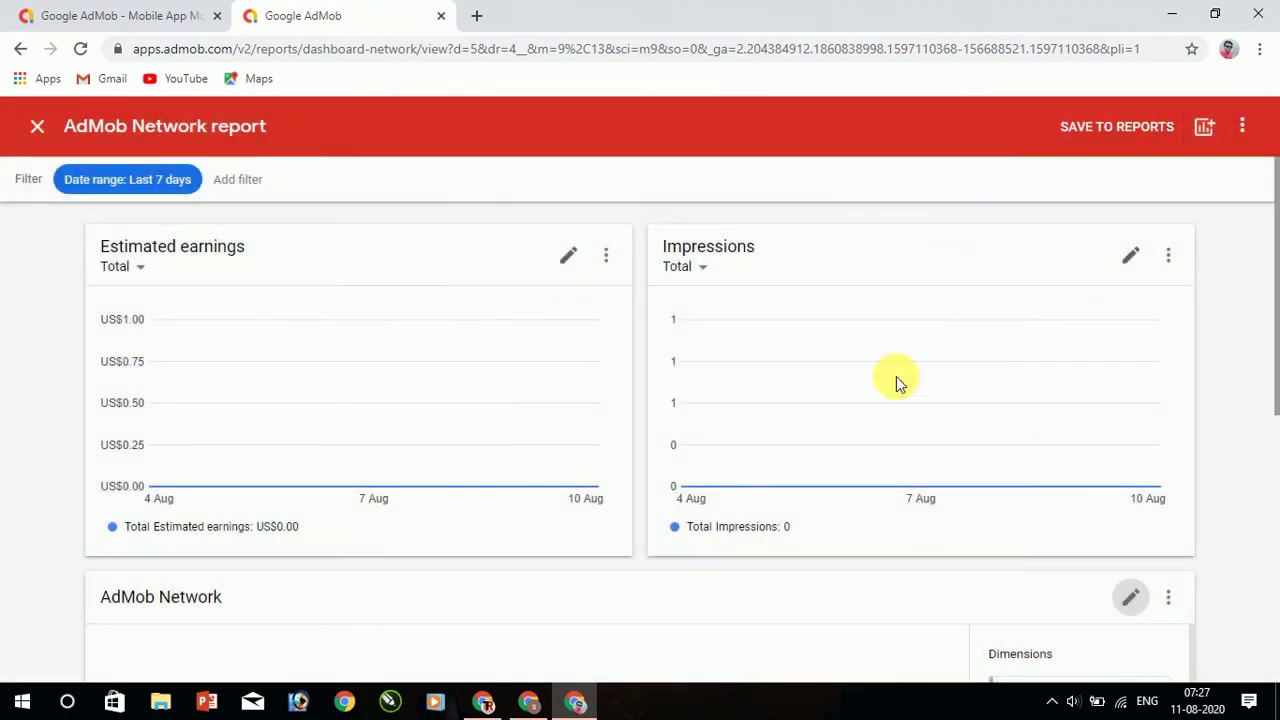
Review the AdMob Network report's earnings and impressions charts, dimensions and metrics, and close the report to return to the Home dashboard
scroll(344, 351, down, 5)
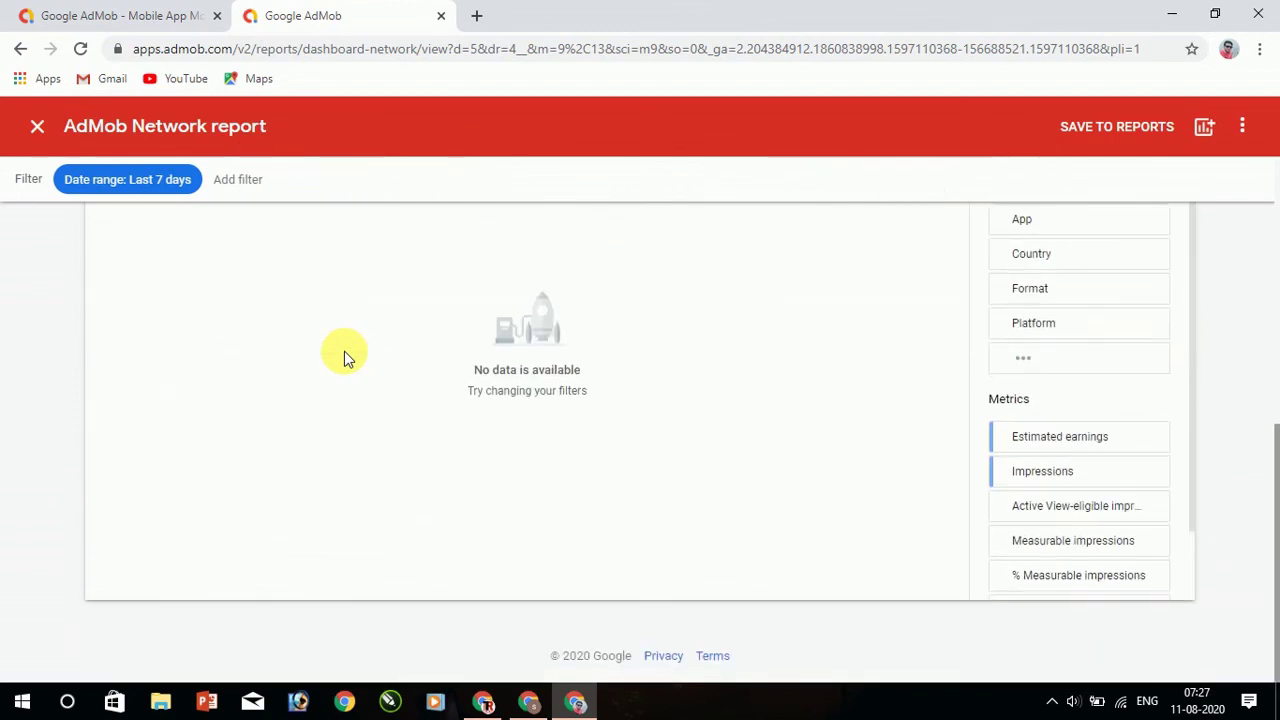
scroll(344, 351, up, 5)
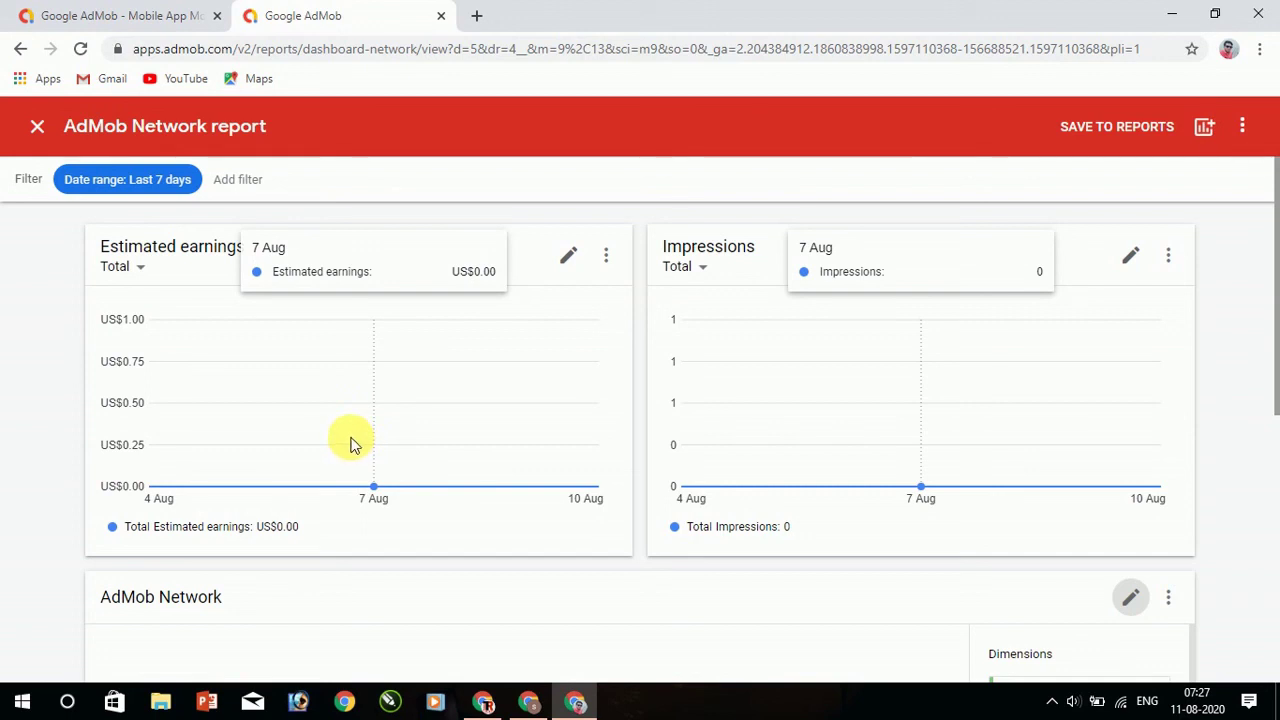
scroll(587, 440, down, 3)
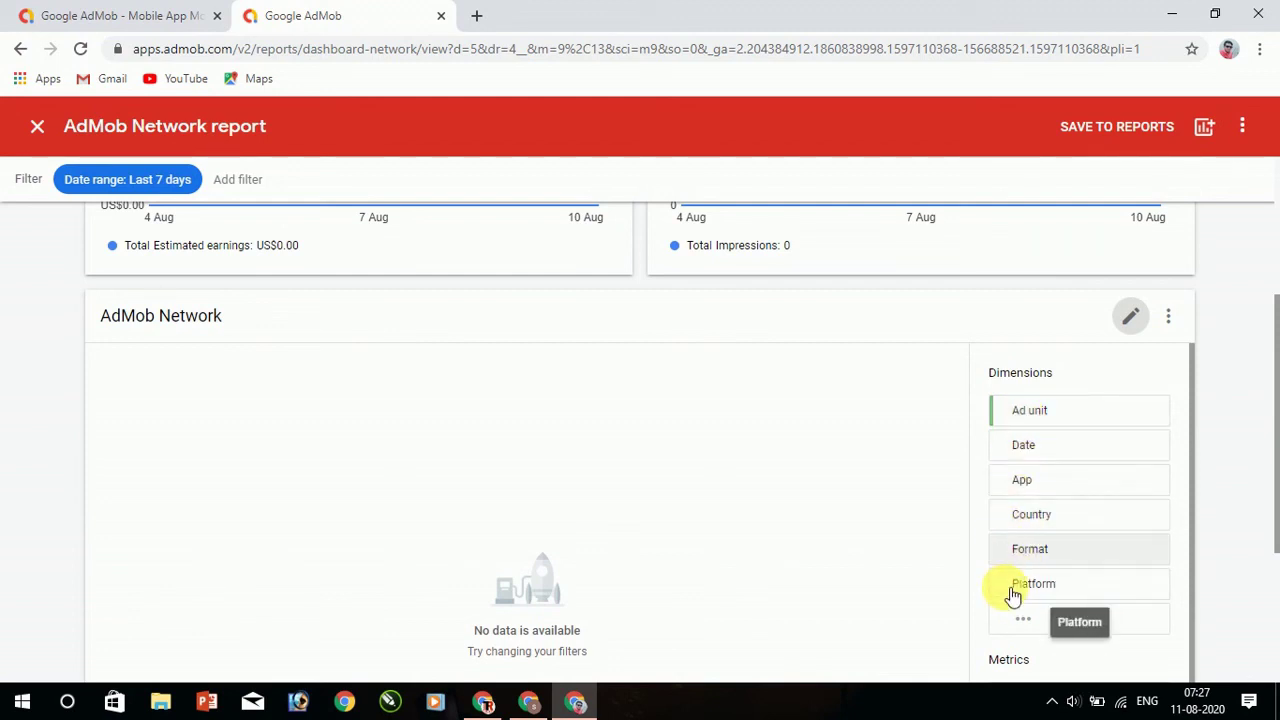
scroll(1012, 594, down, 1)
scroll(1005, 600, down, 1)
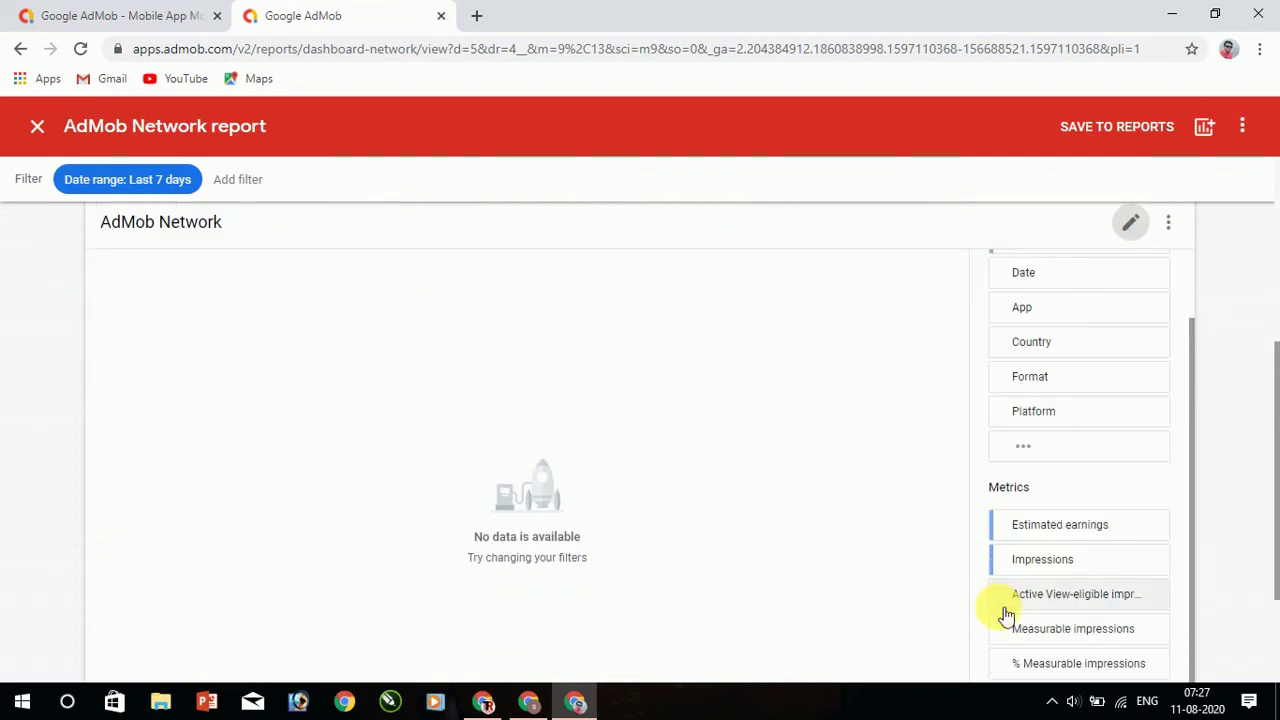
scroll(1003, 530, down, 2)
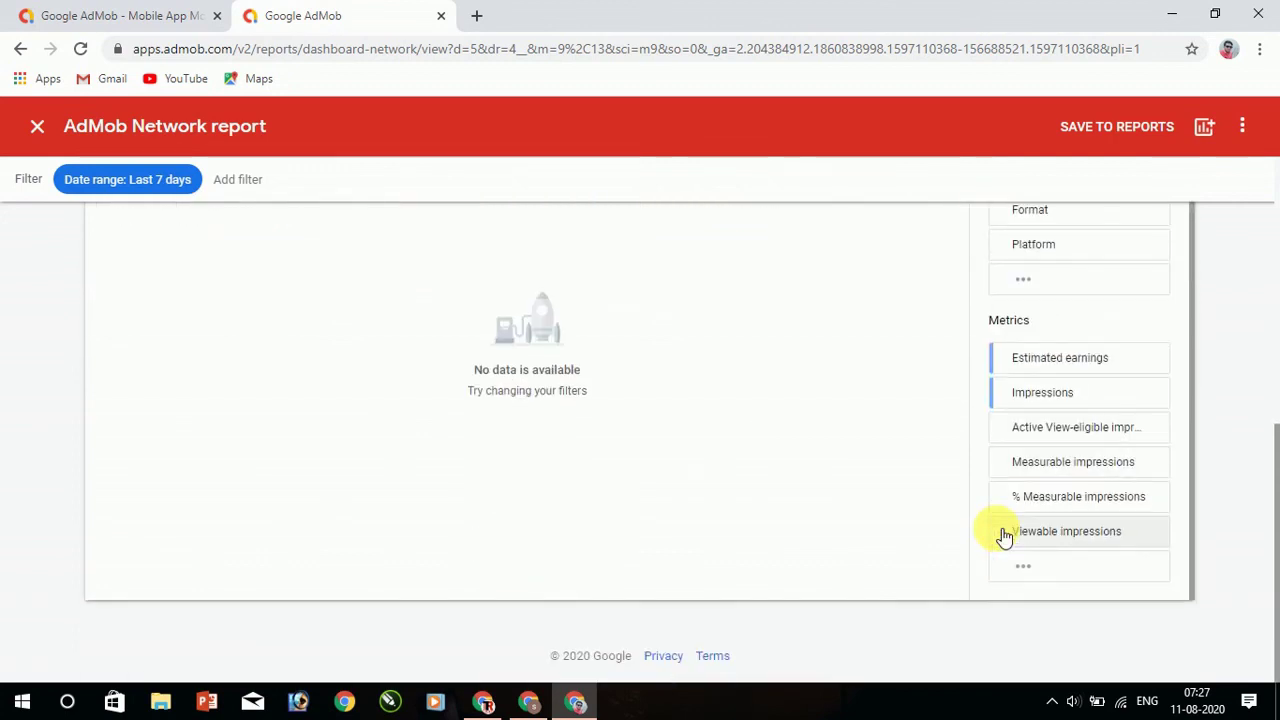
scroll(577, 526, up, 5)
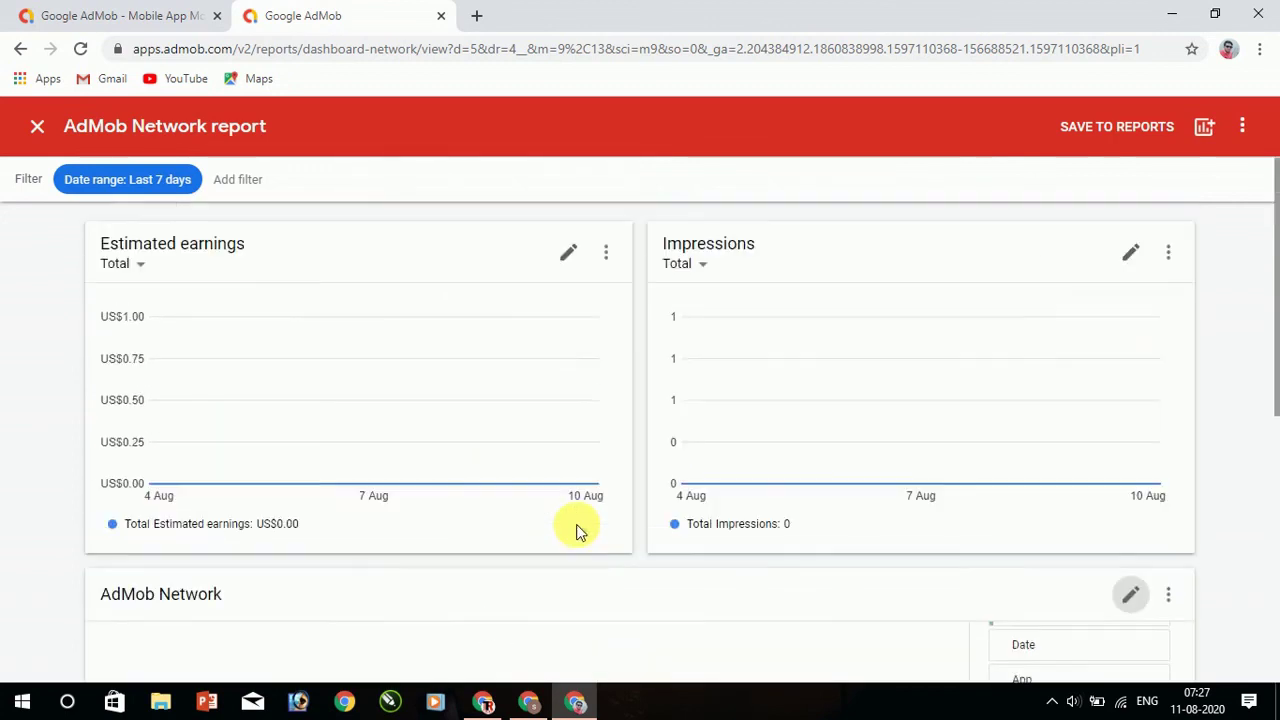
click(37, 130)
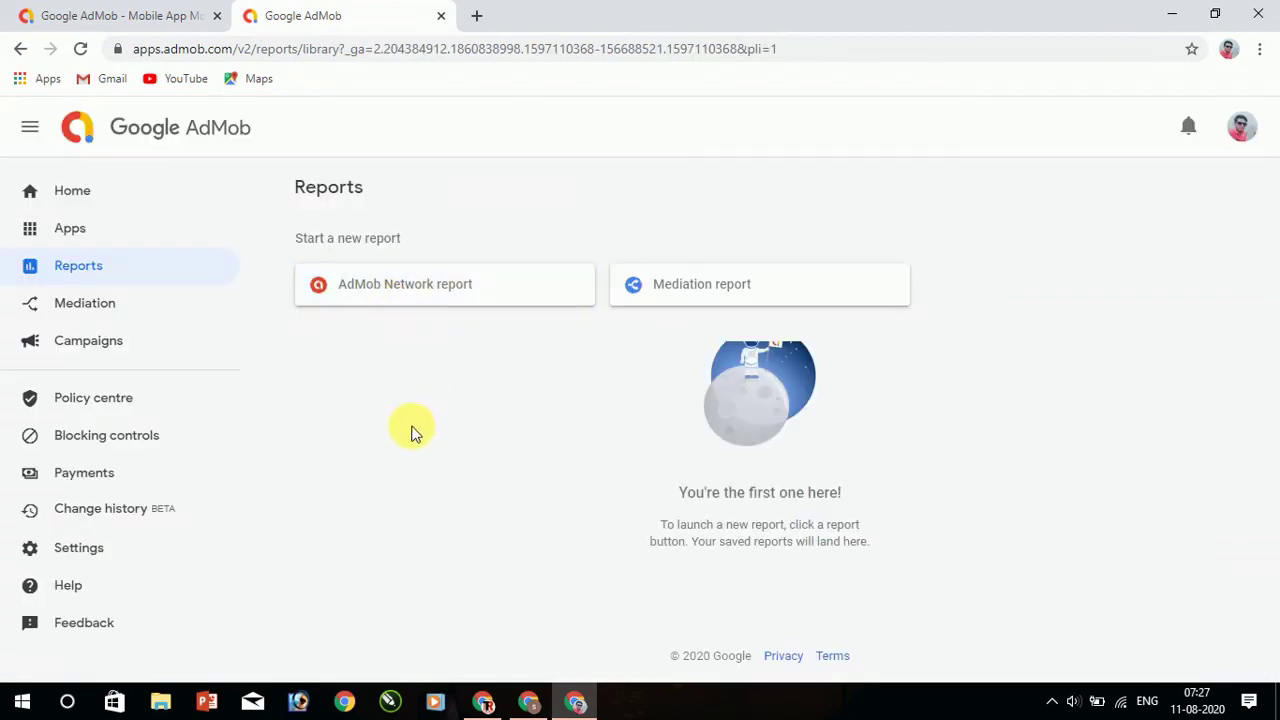
click(55, 191)
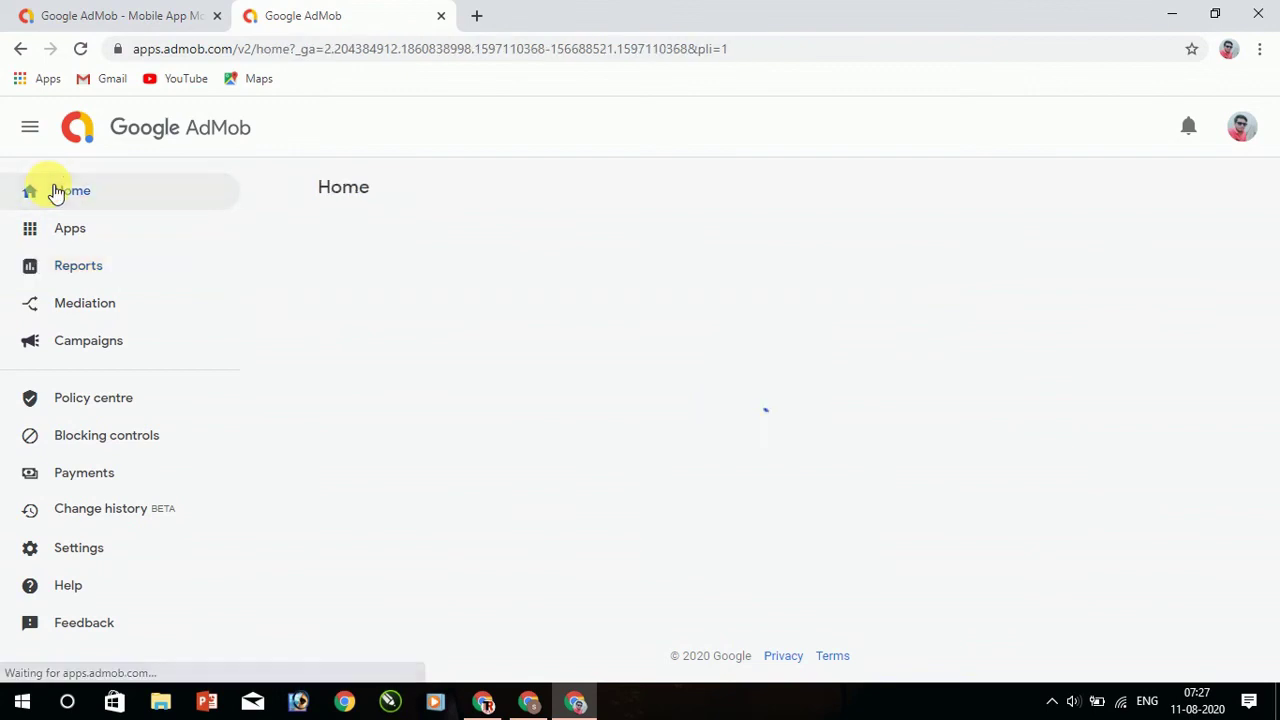